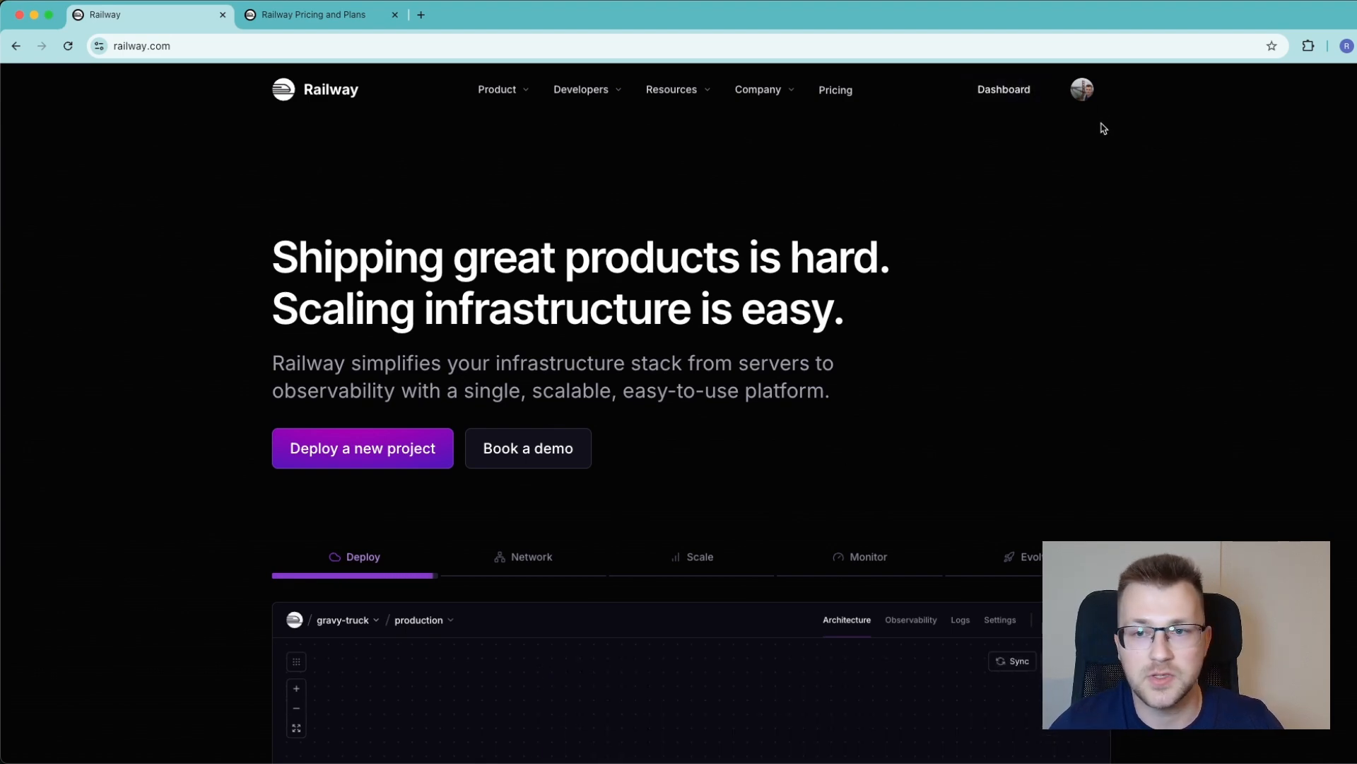
From the dashboard, start a new project from a template and search the templates for n8n
left_click(1025, 96)
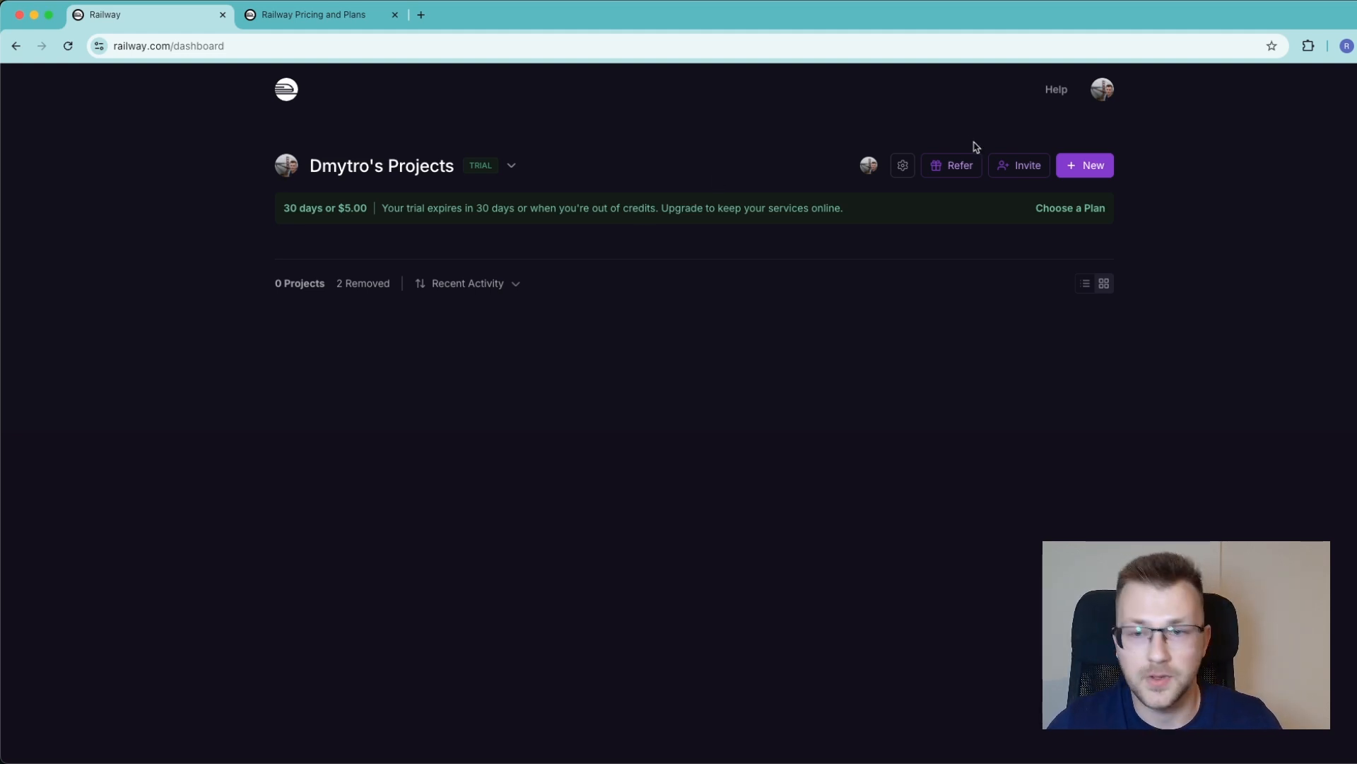
left_click(1080, 164)
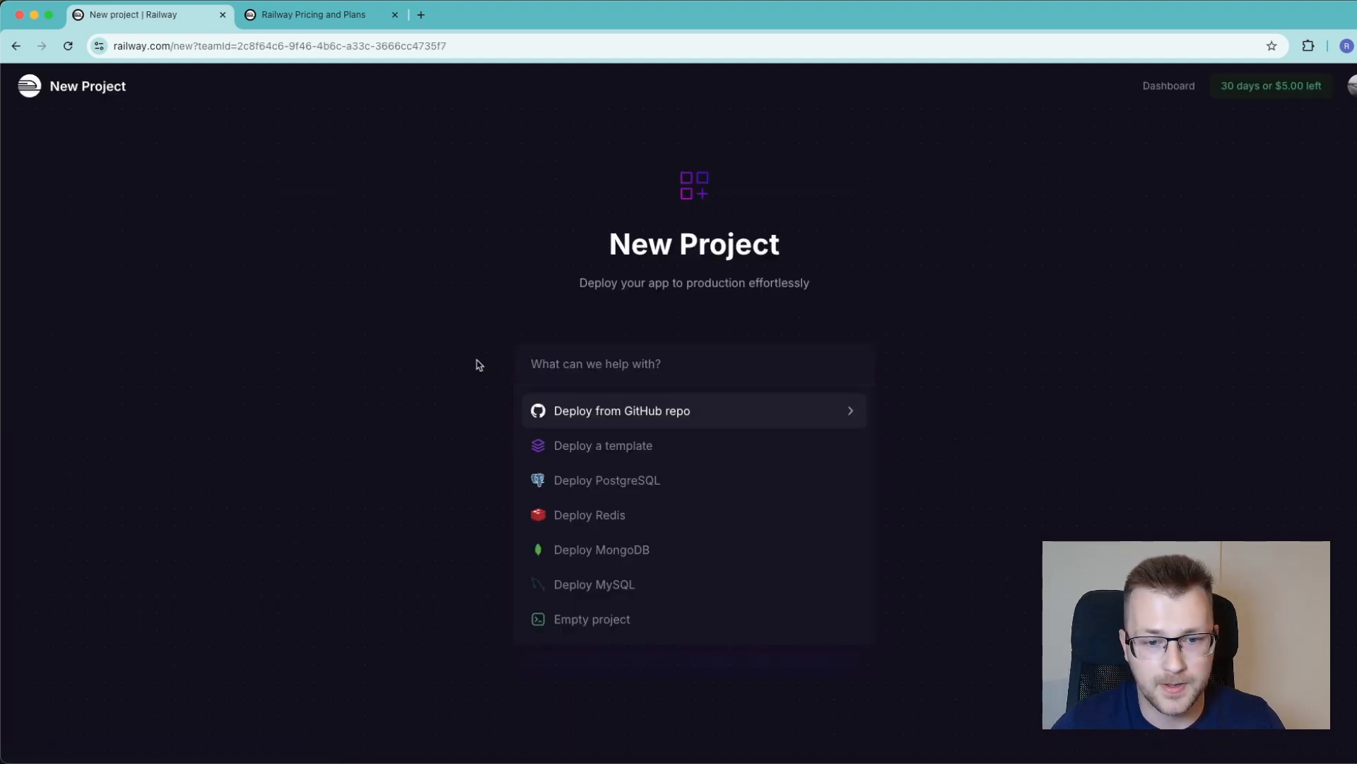
left_click(619, 459)
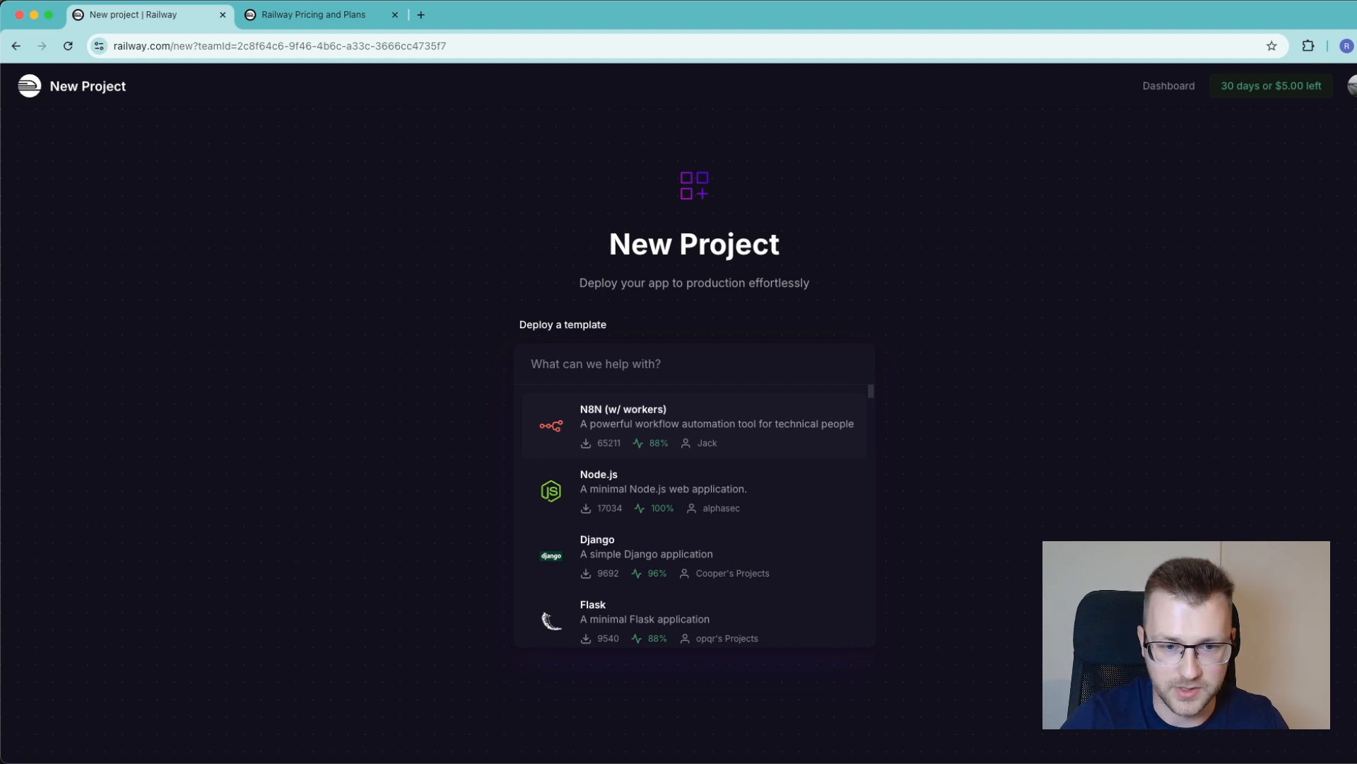
type("n8n")
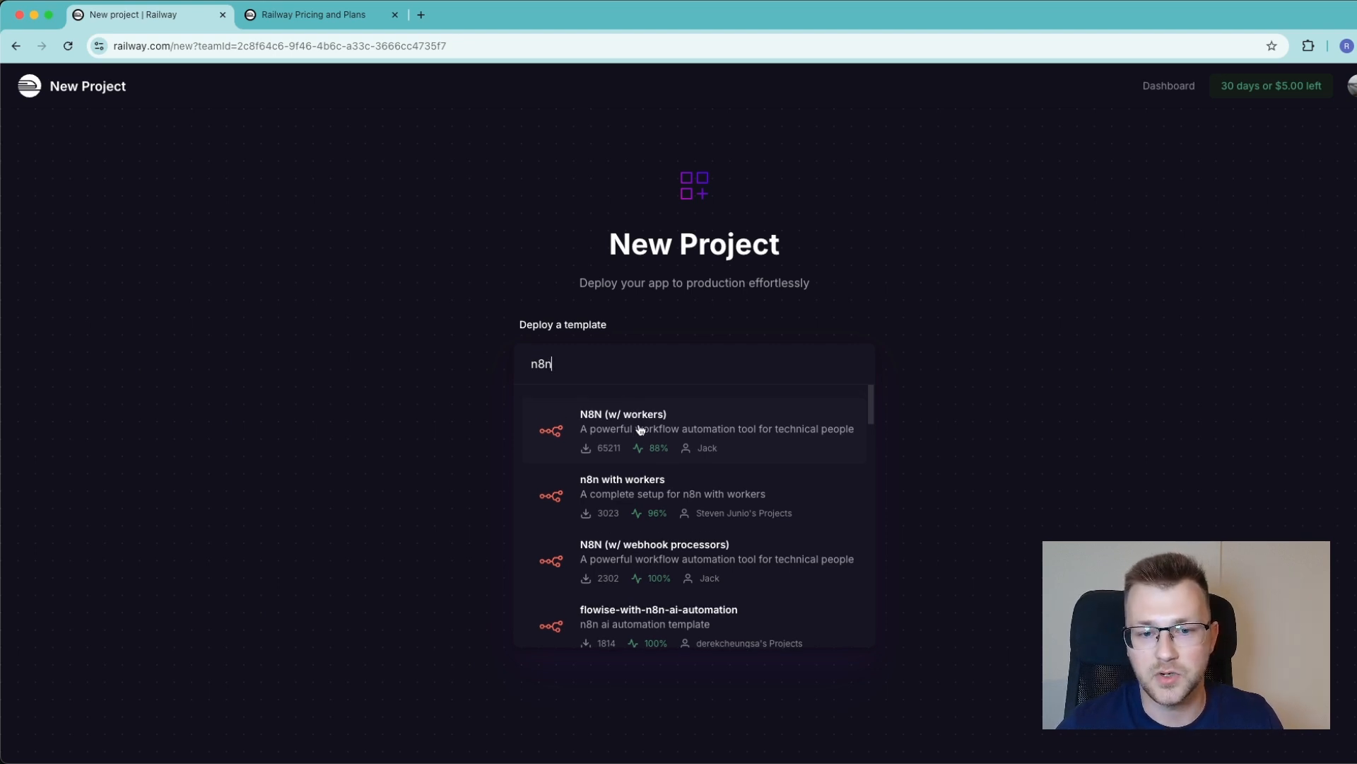
Pick the n8n (w/ postgres) template from the results
scroll(640, 429, "down", 1)
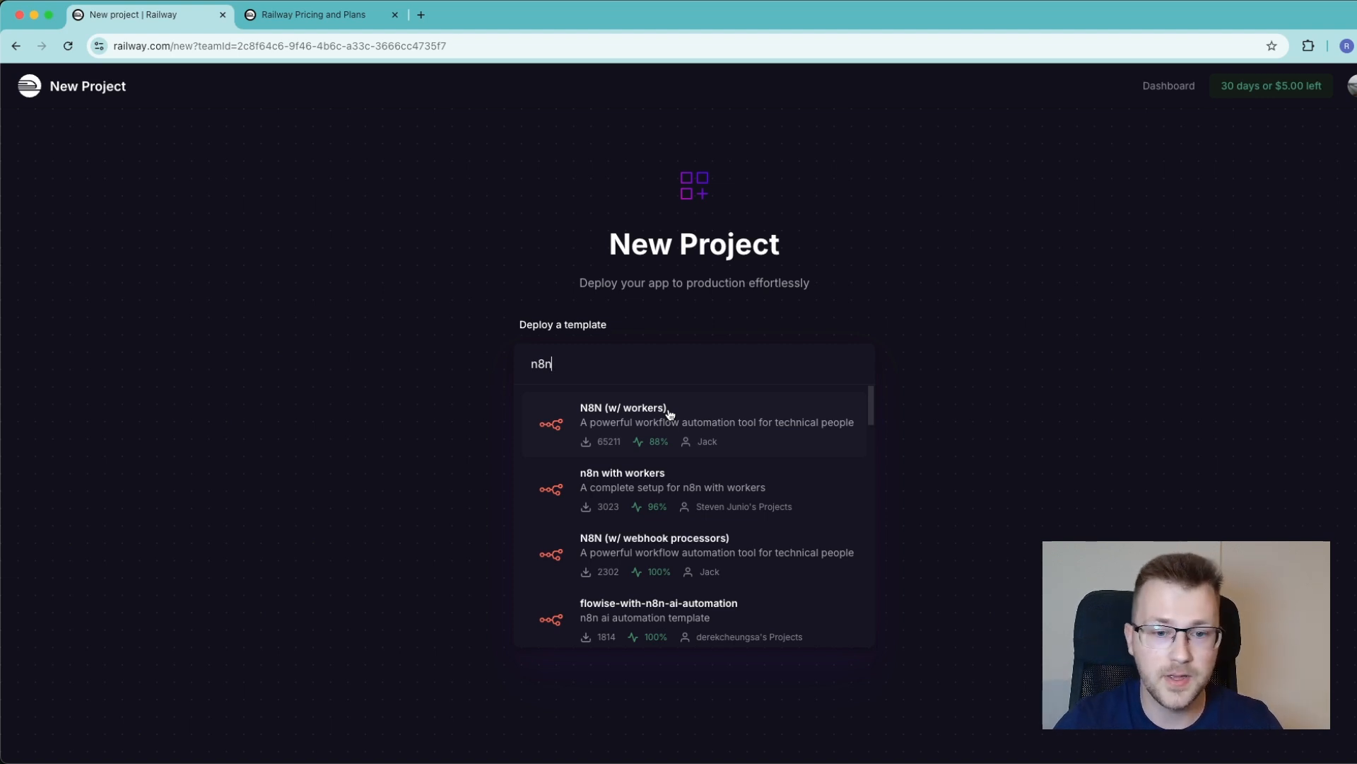
scroll(670, 415, "down", 5)
scroll(671, 418, "down", 2)
scroll(683, 422, "up", 3)
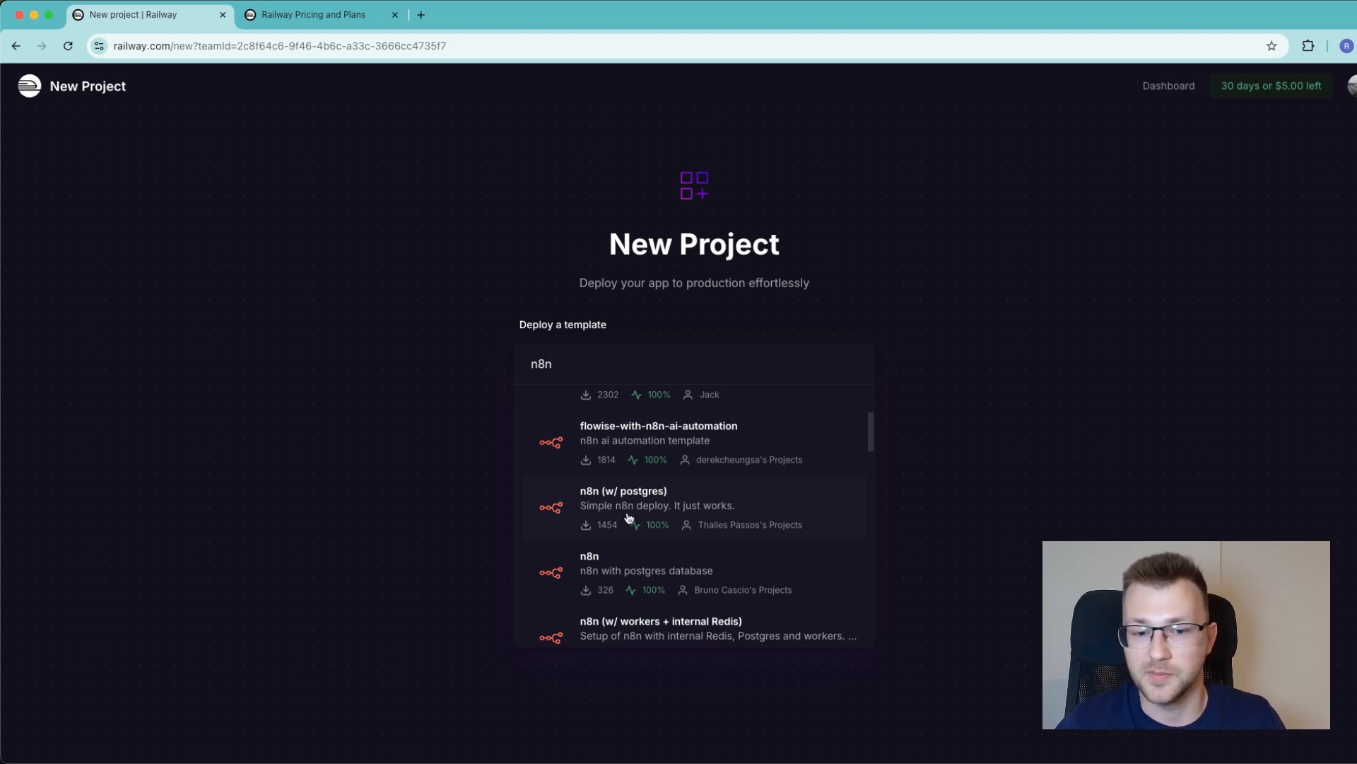
left_click(669, 514)
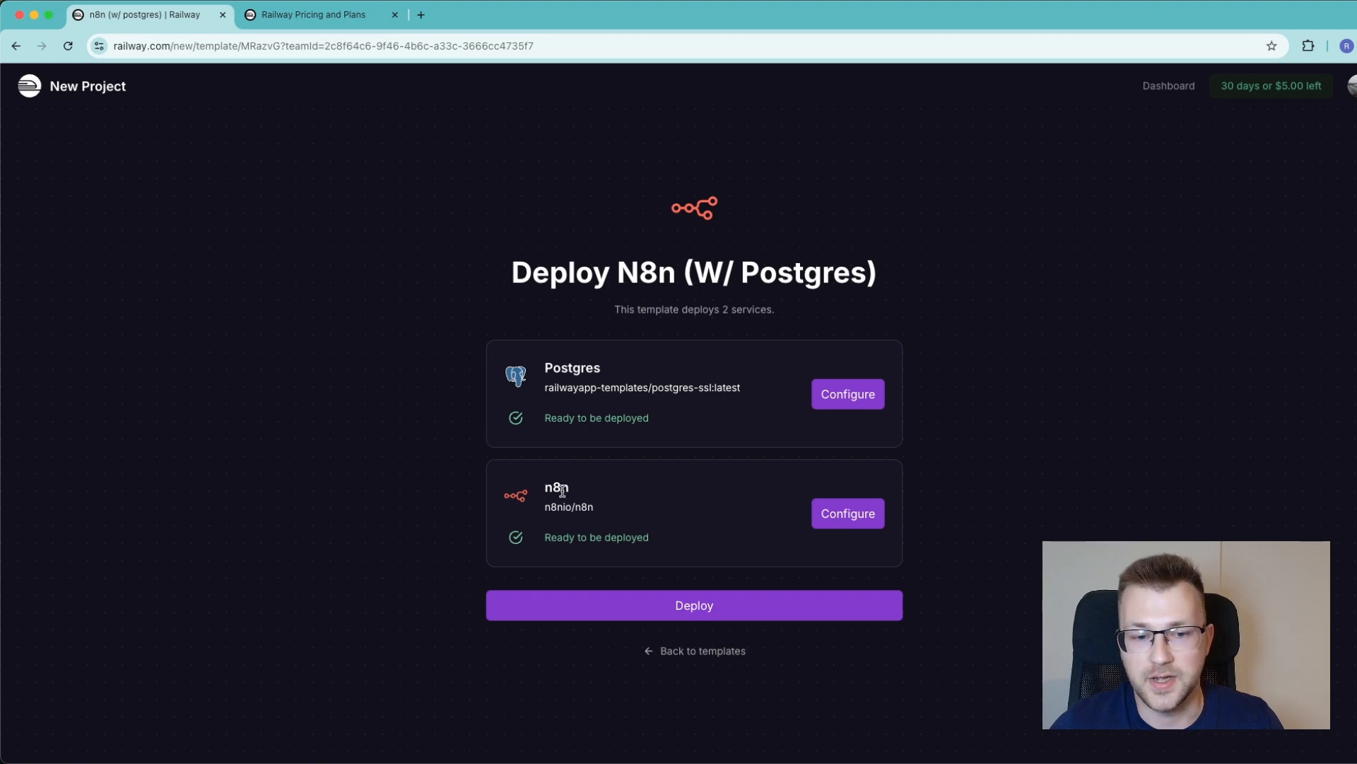
Review the Postgres service's pre-configured environment variables in the template configuration
left_click(848, 394)
scroll(705, 403, "down", 2)
left_click(624, 434)
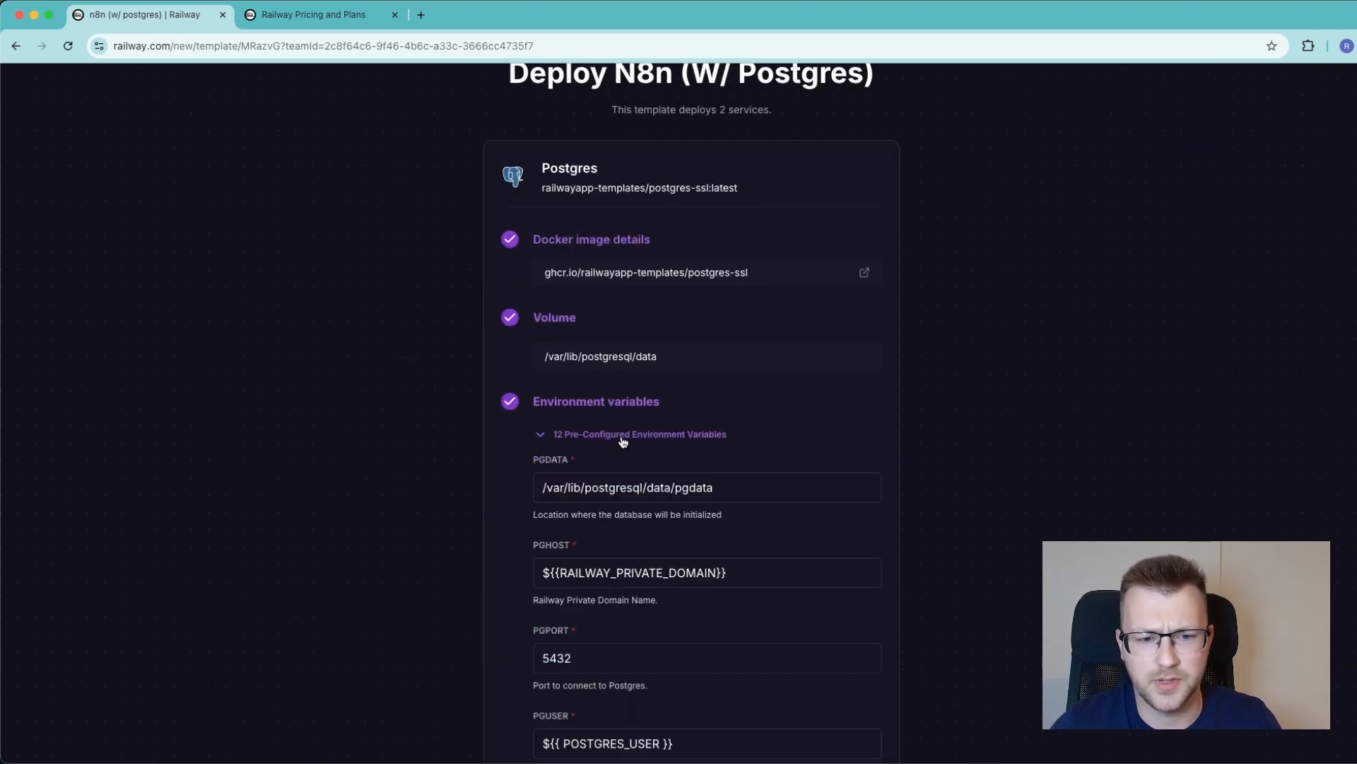
scroll(600, 434, "down", 3)
scroll(602, 439, "down", 10)
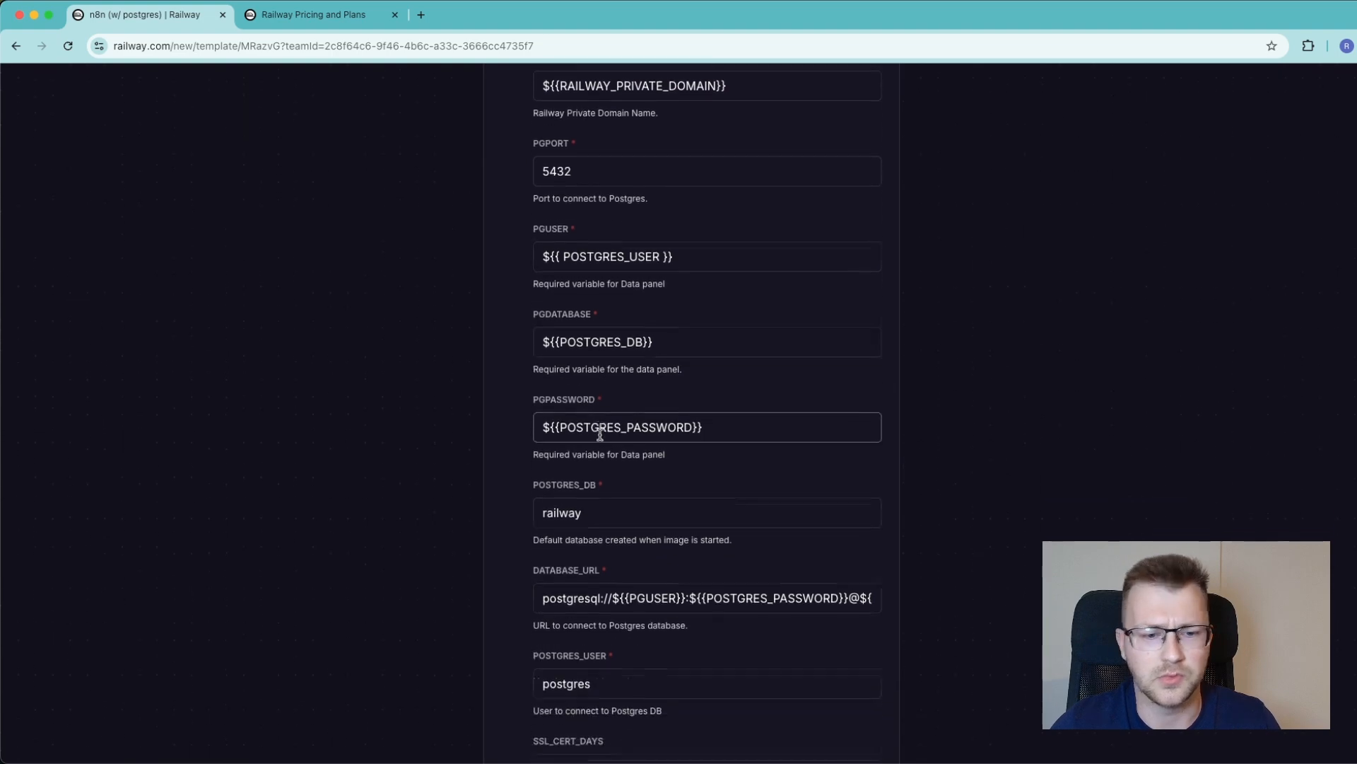
scroll(602, 439, "down", 1)
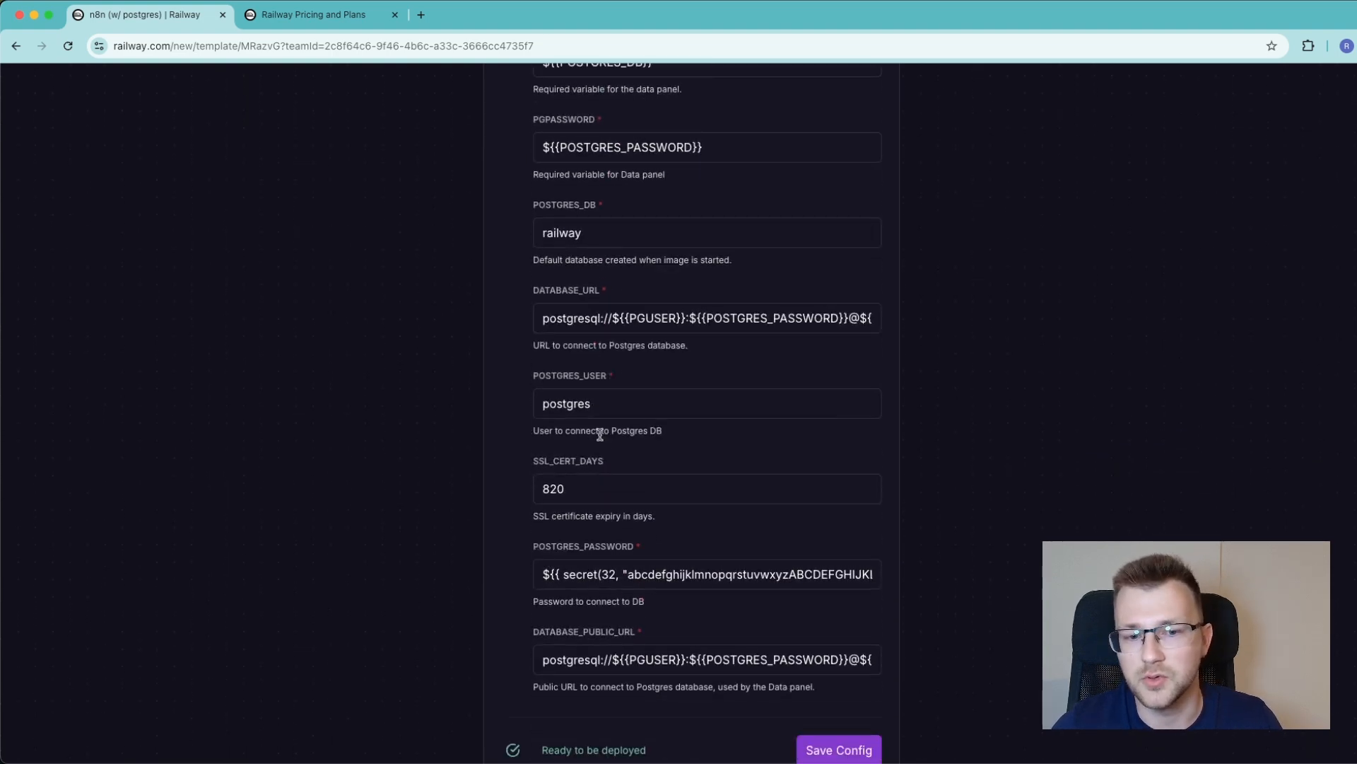
scroll(600, 435, "down", 2)
scroll(602, 439, "up", 12)
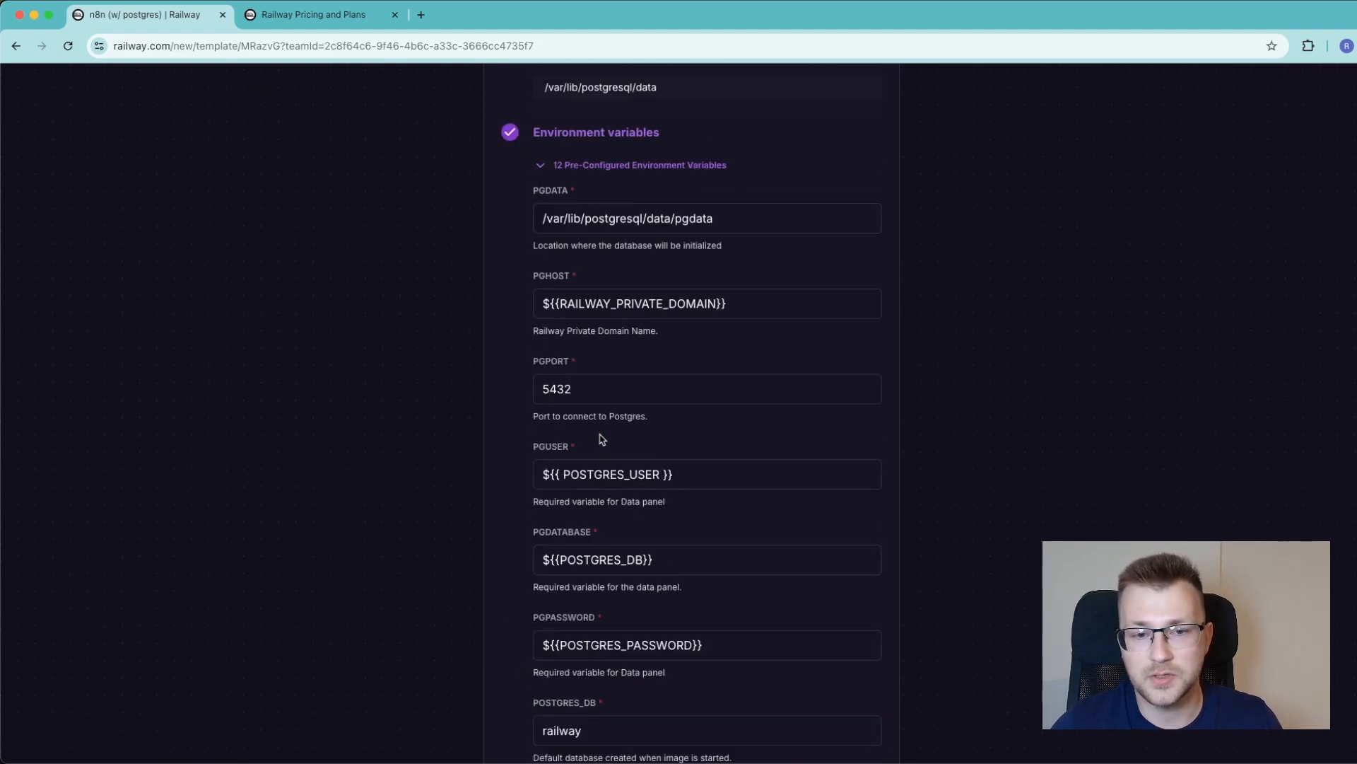
left_click(577, 232)
scroll(623, 348, "down", 1)
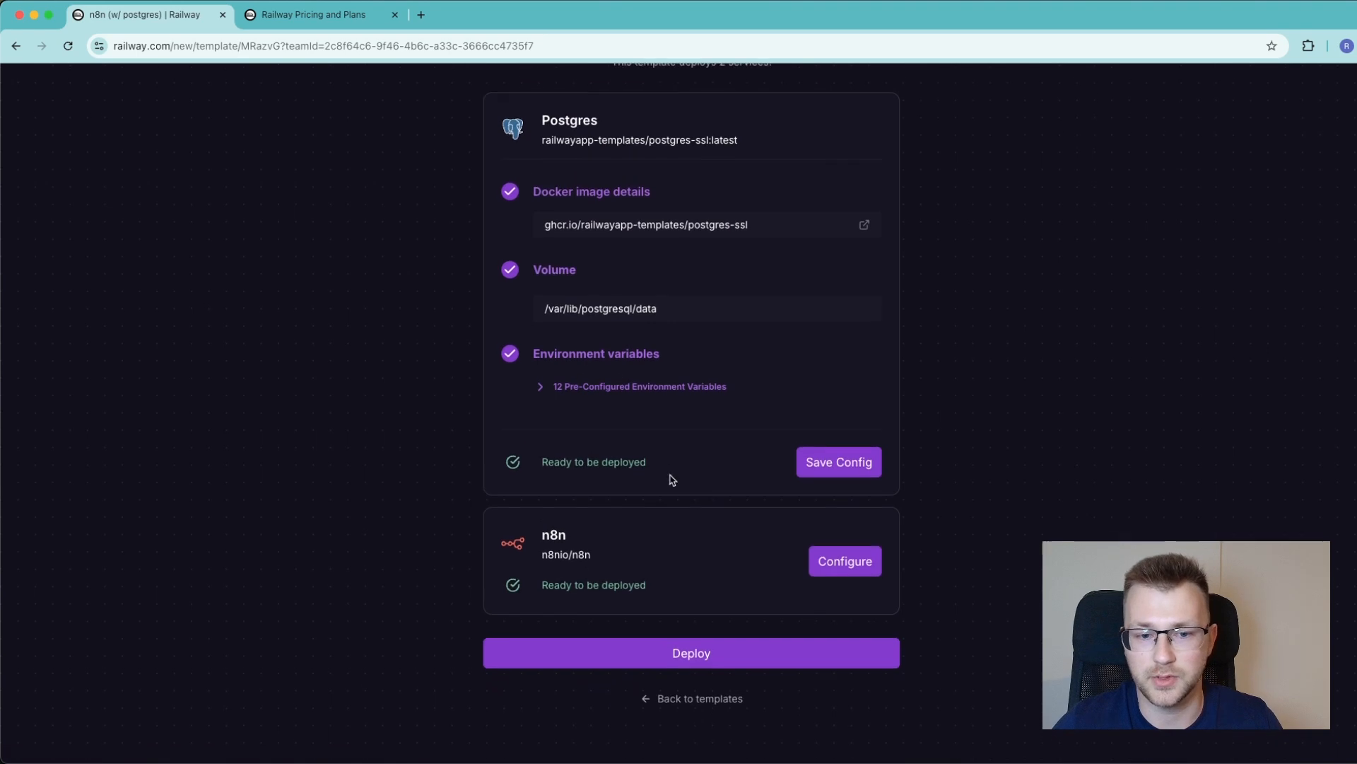
Review the n8n service's pre-configured environment variables, including the webhook URL and database settings
left_click(845, 565)
scroll(769, 522, "down", 5)
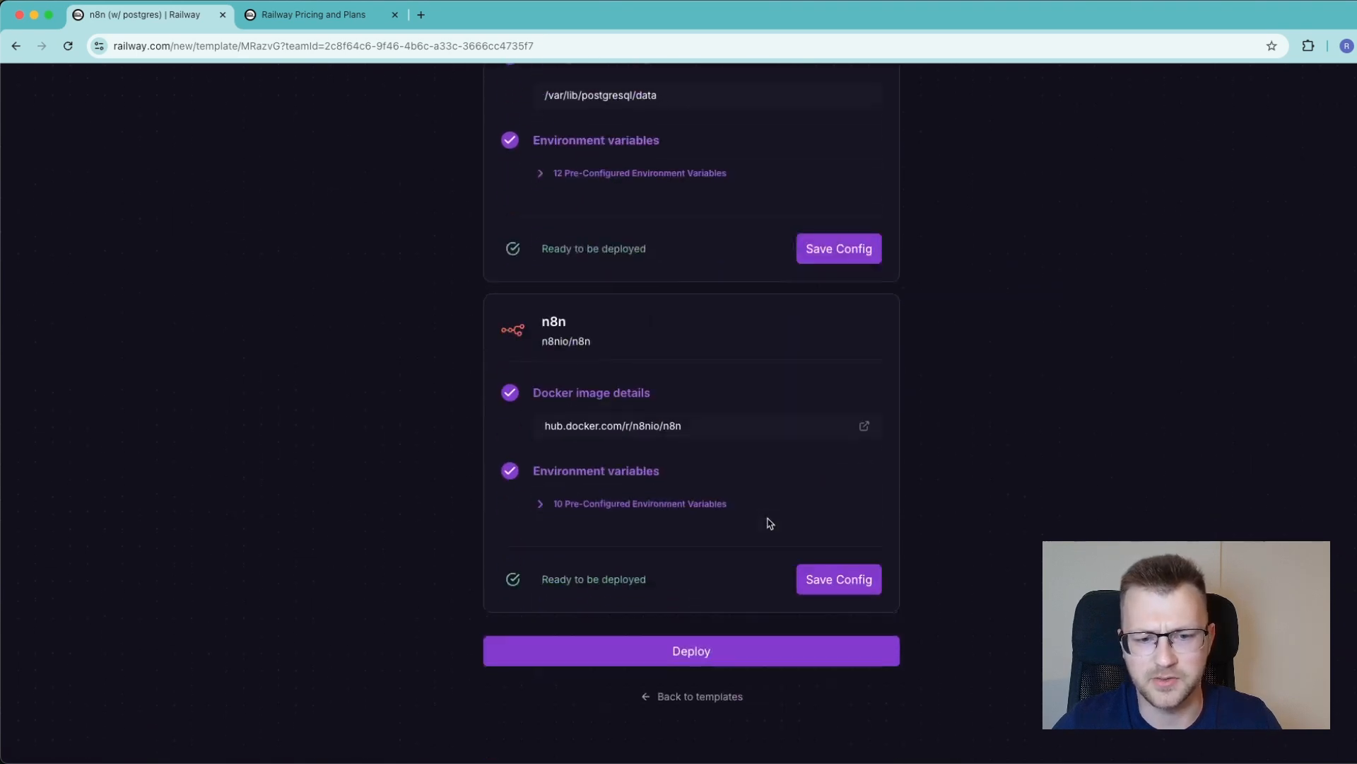
left_click(664, 505)
scroll(665, 507, "down", 6)
scroll(665, 505, "down", 2)
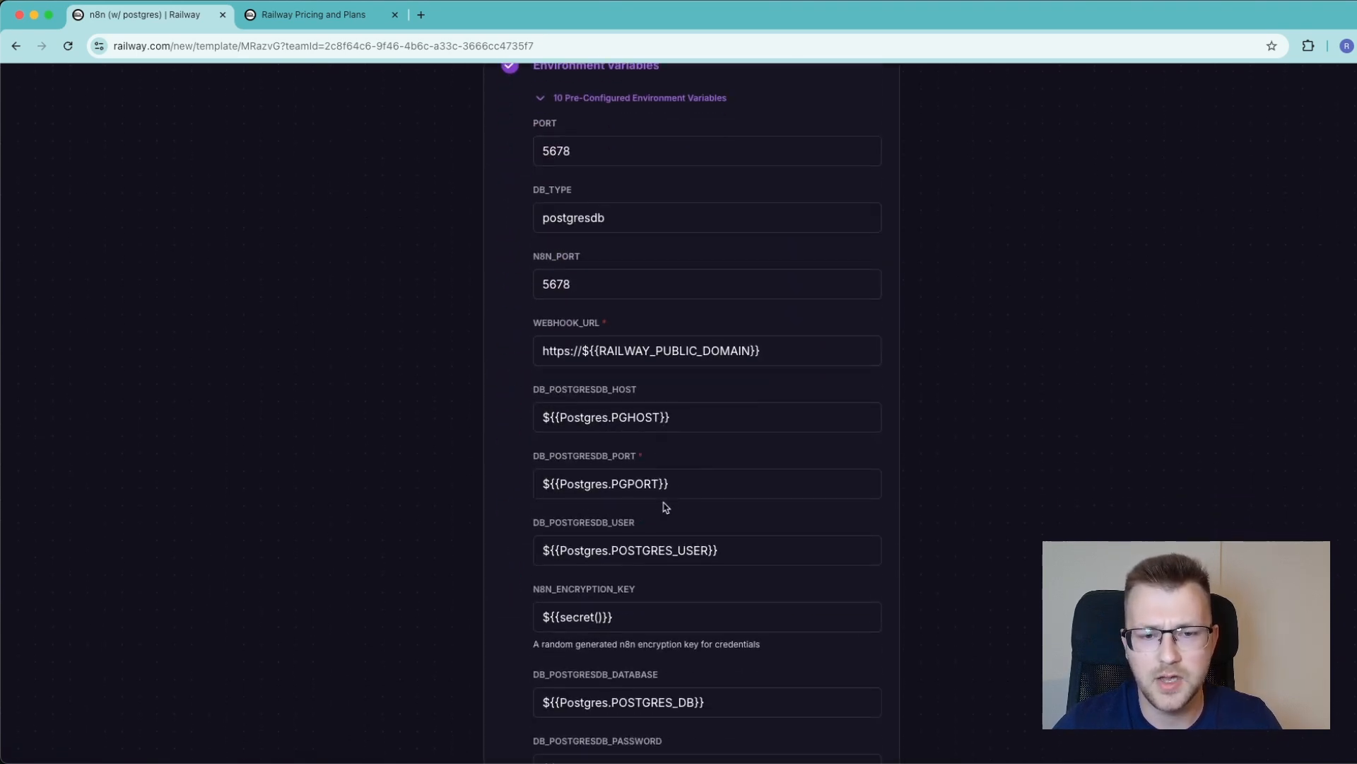
left_click(562, 344)
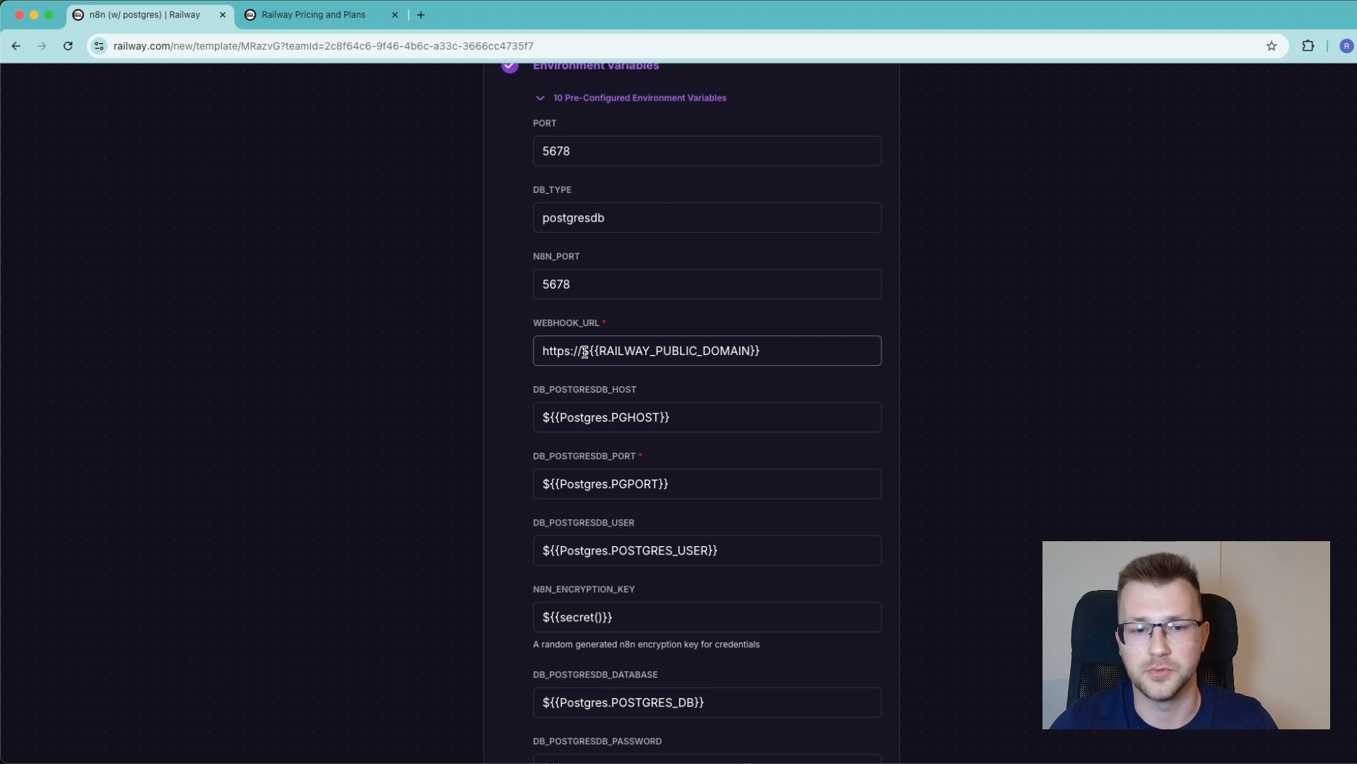
scroll(585, 352, "down", 4)
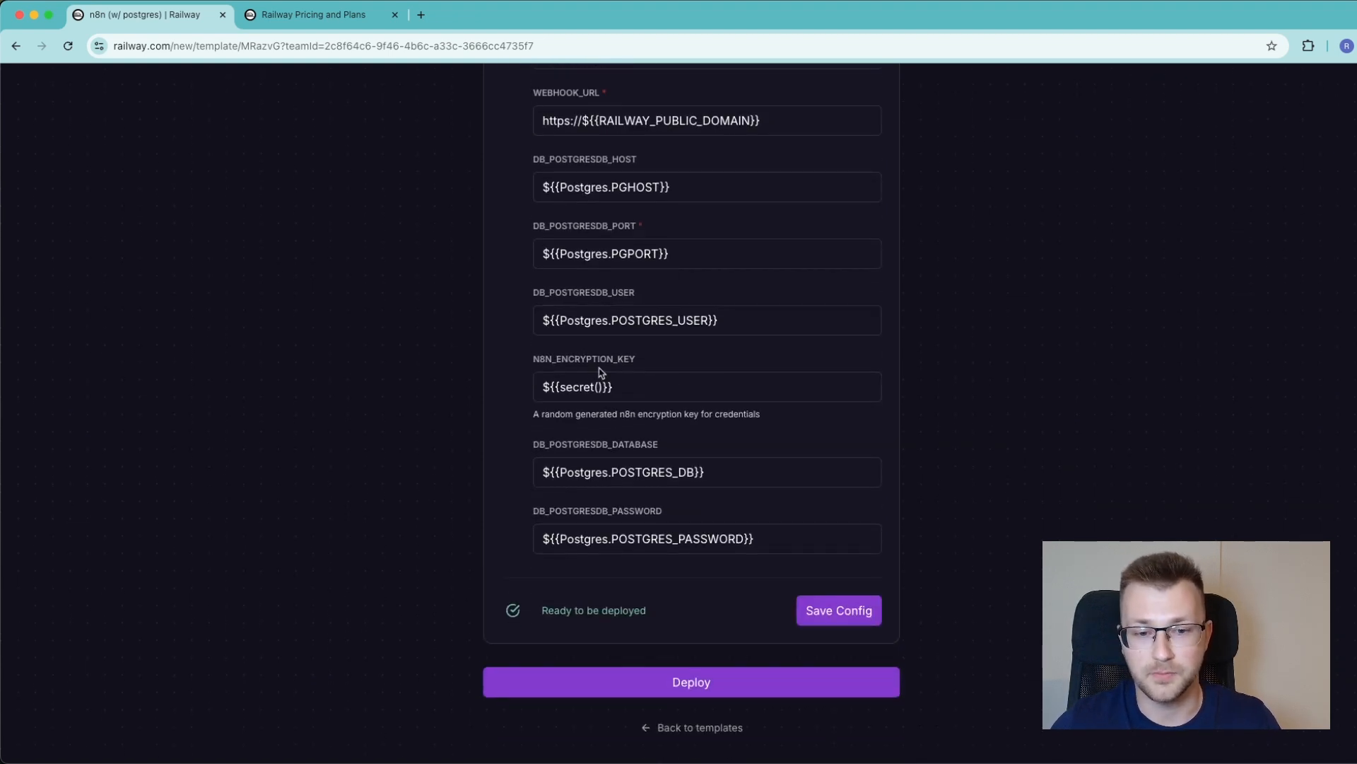
scroll(643, 440, "down", 1)
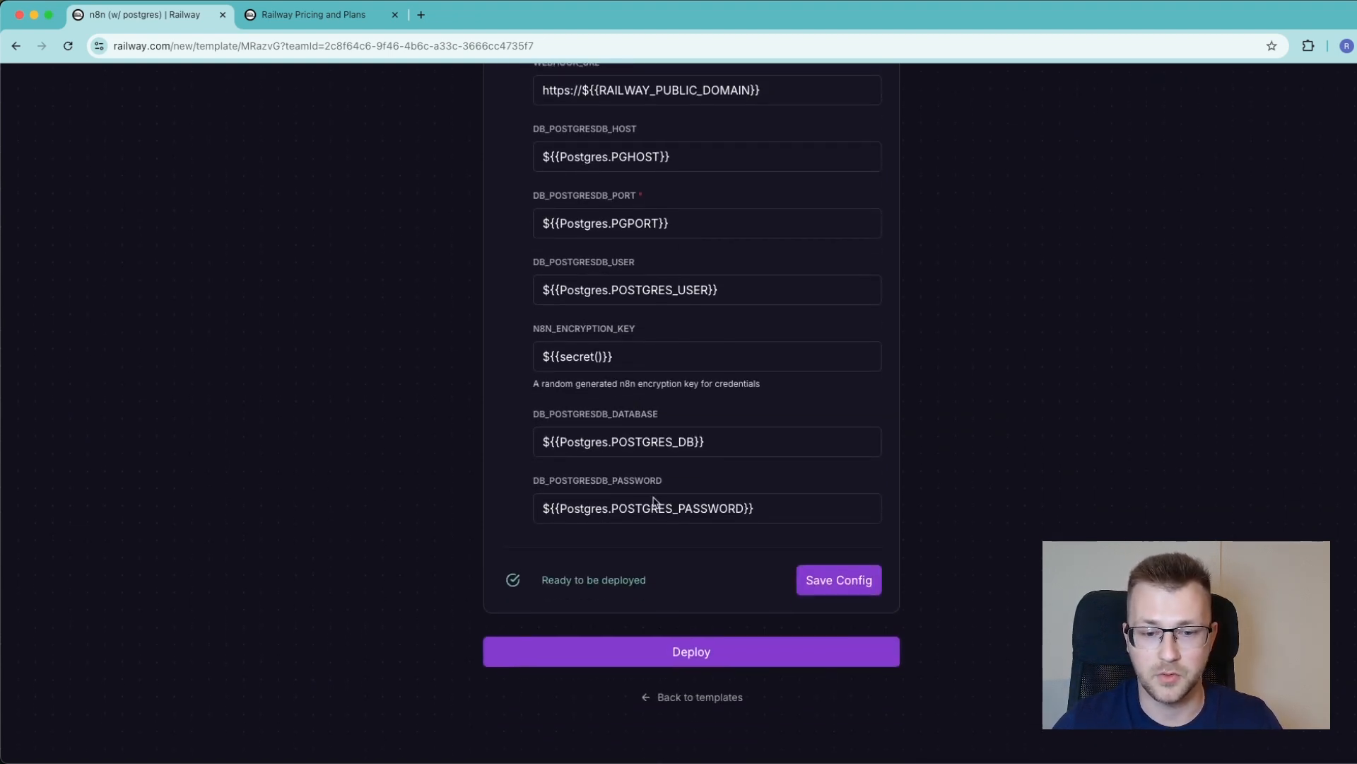
Deploy the template and open the deployed n8n service's details
left_click(673, 655)
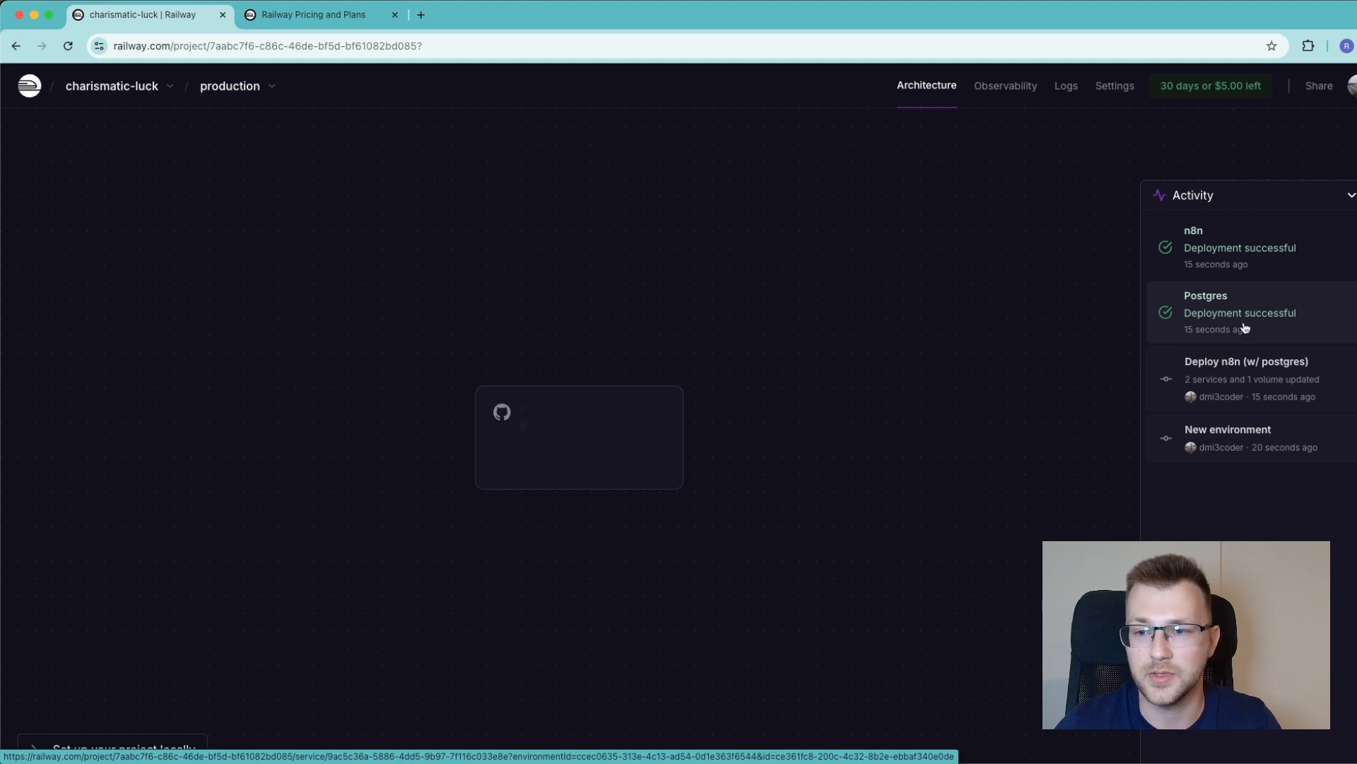
left_click(1209, 239)
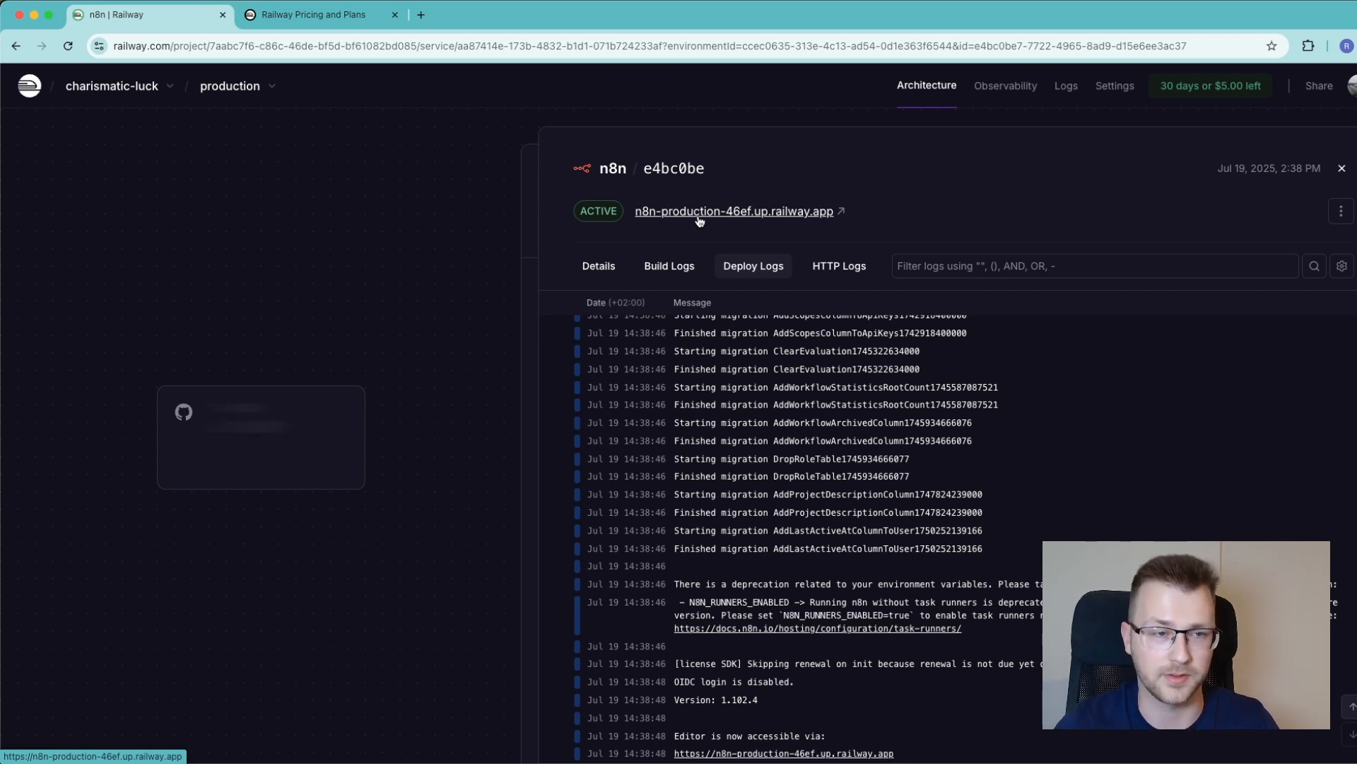
Open the n8n service's public railway.app URL in a new tab
left_click(268, 87)
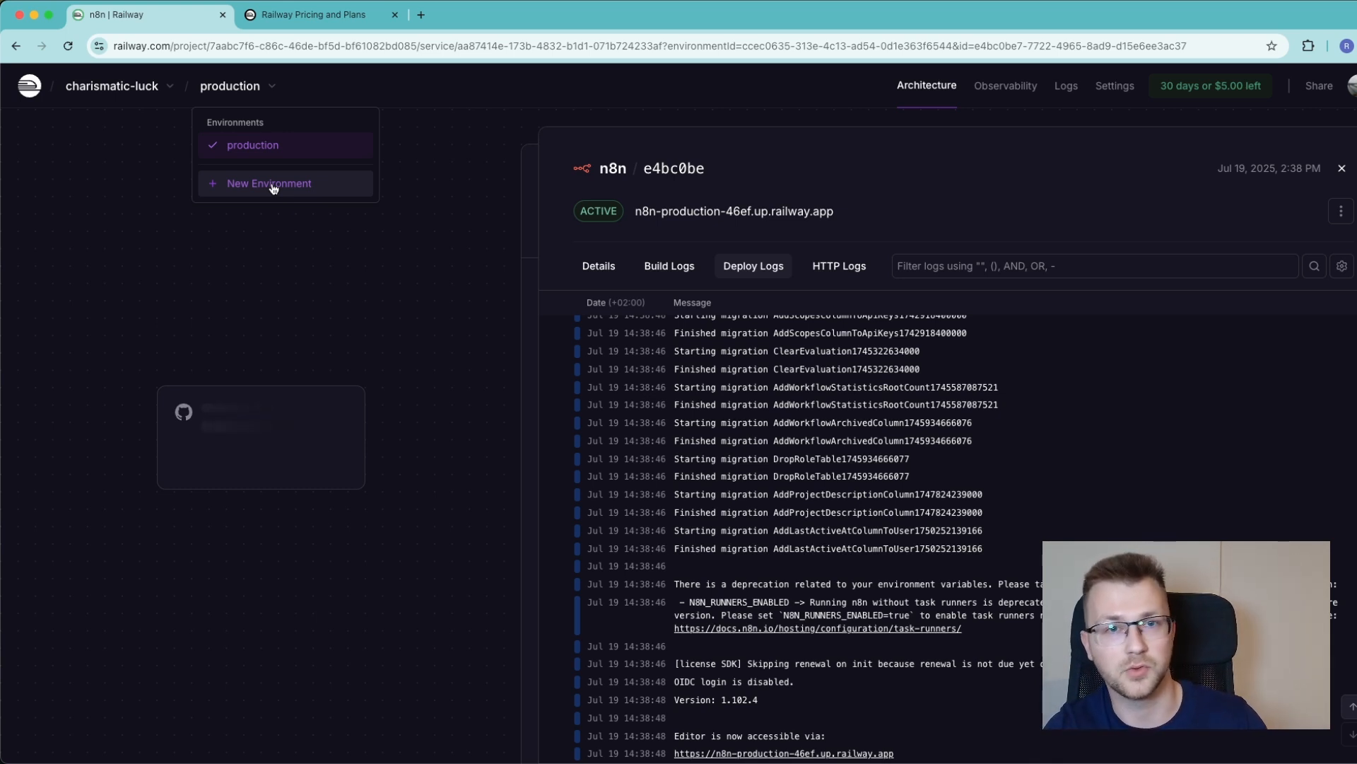
left_click(742, 138)
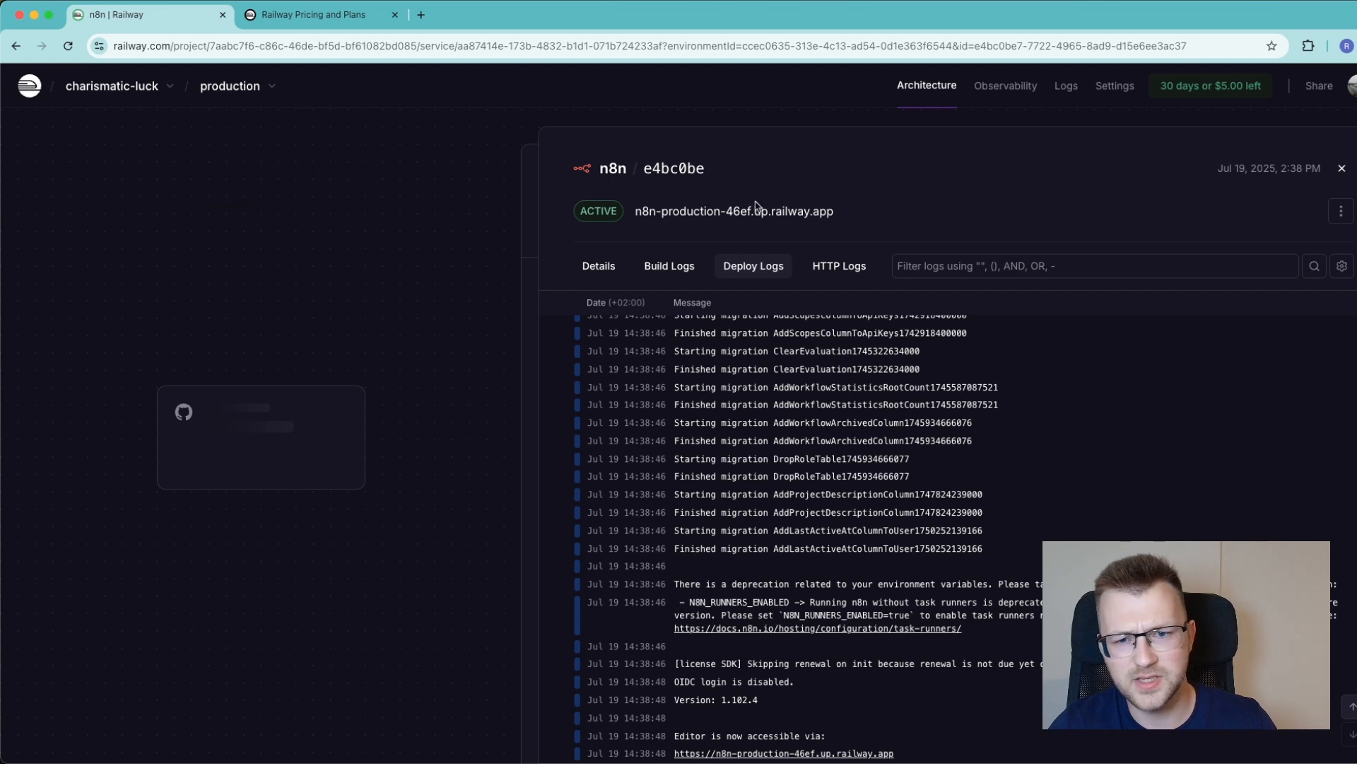
left_click(693, 213)
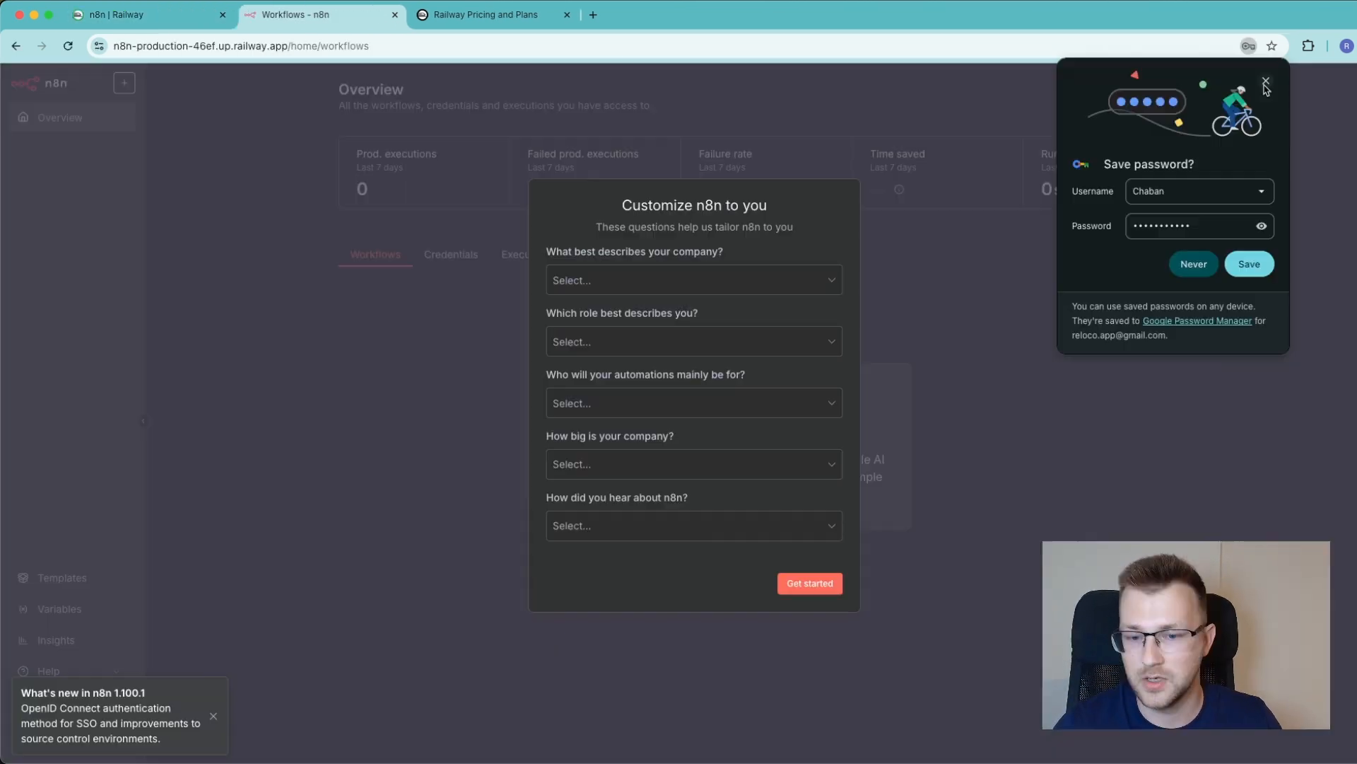
Submit the Customize n8n to you questionnaire without choosing any answers
left_click(1194, 264)
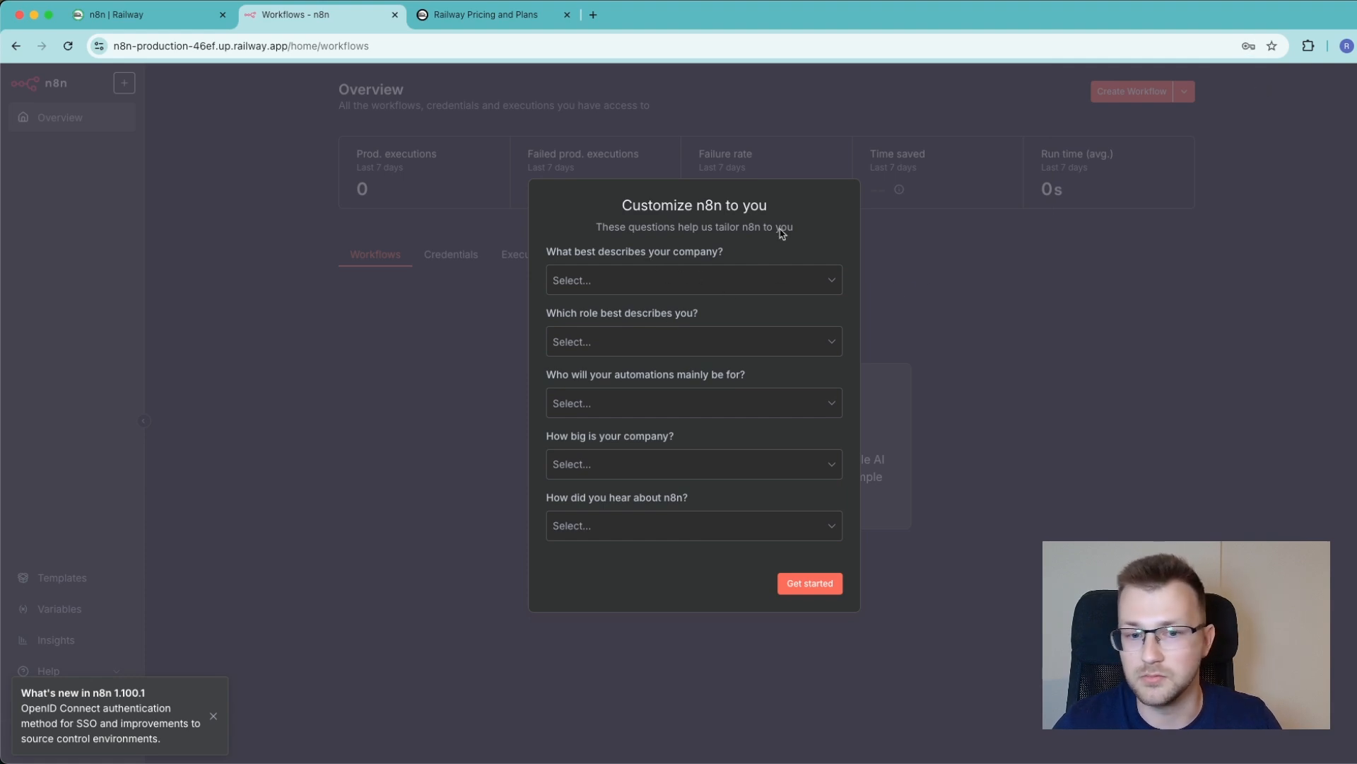
left_click(813, 587)
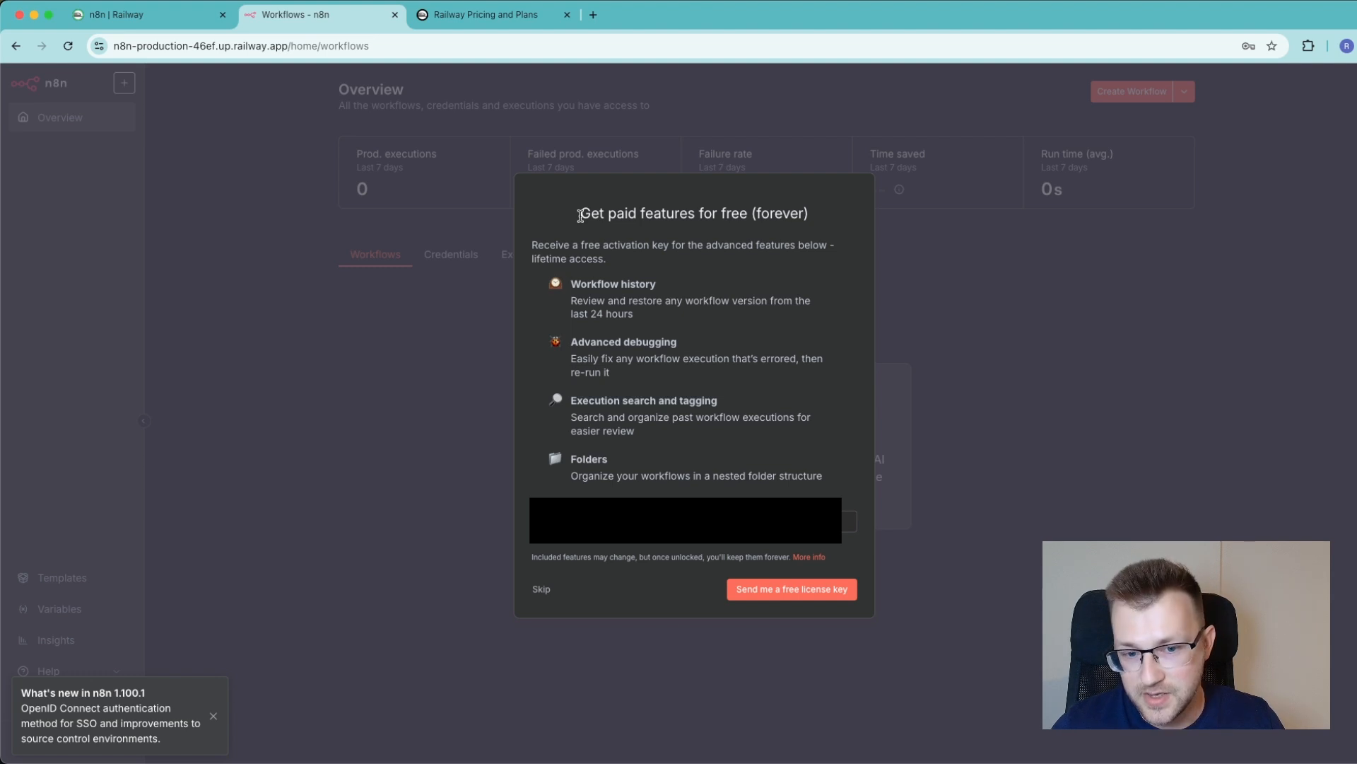
Skip the offer for free paid features
left_click_drag(580, 215, 746, 485)
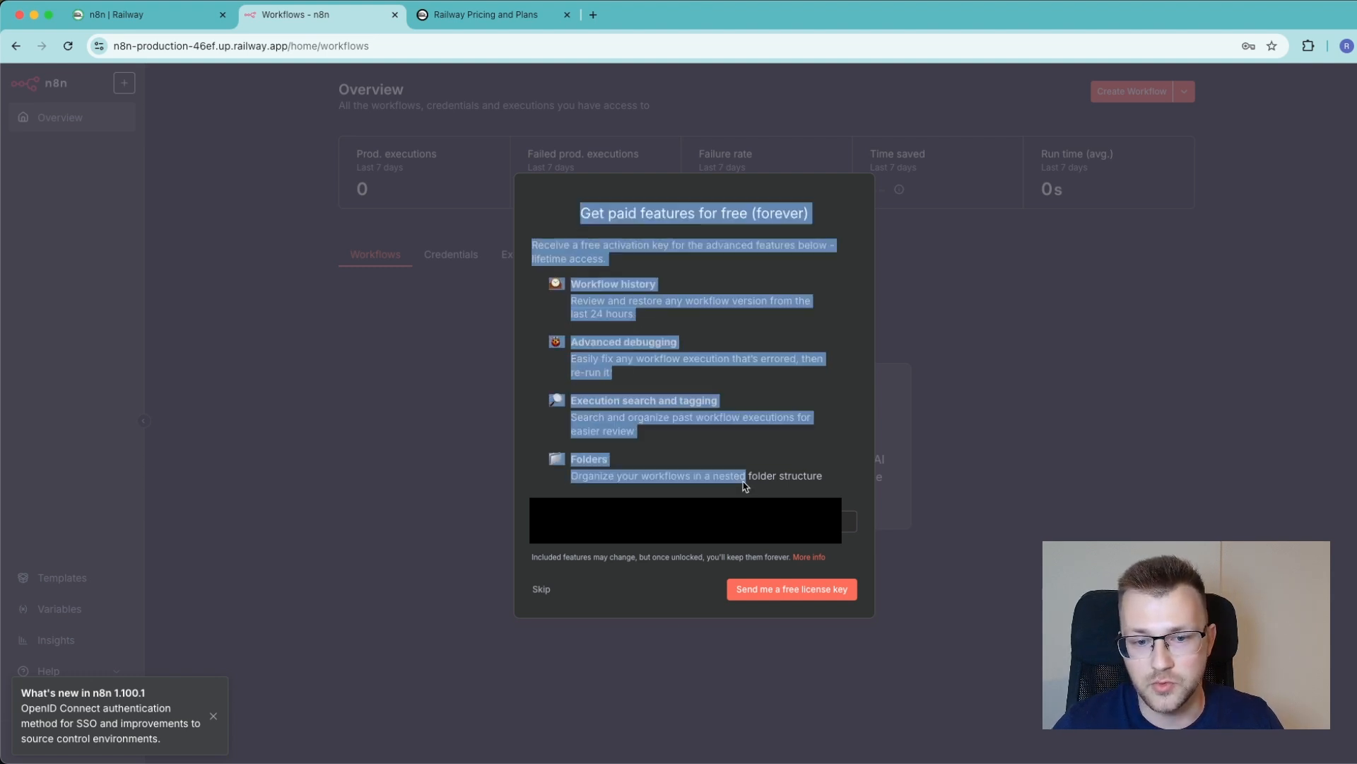
left_click(746, 487)
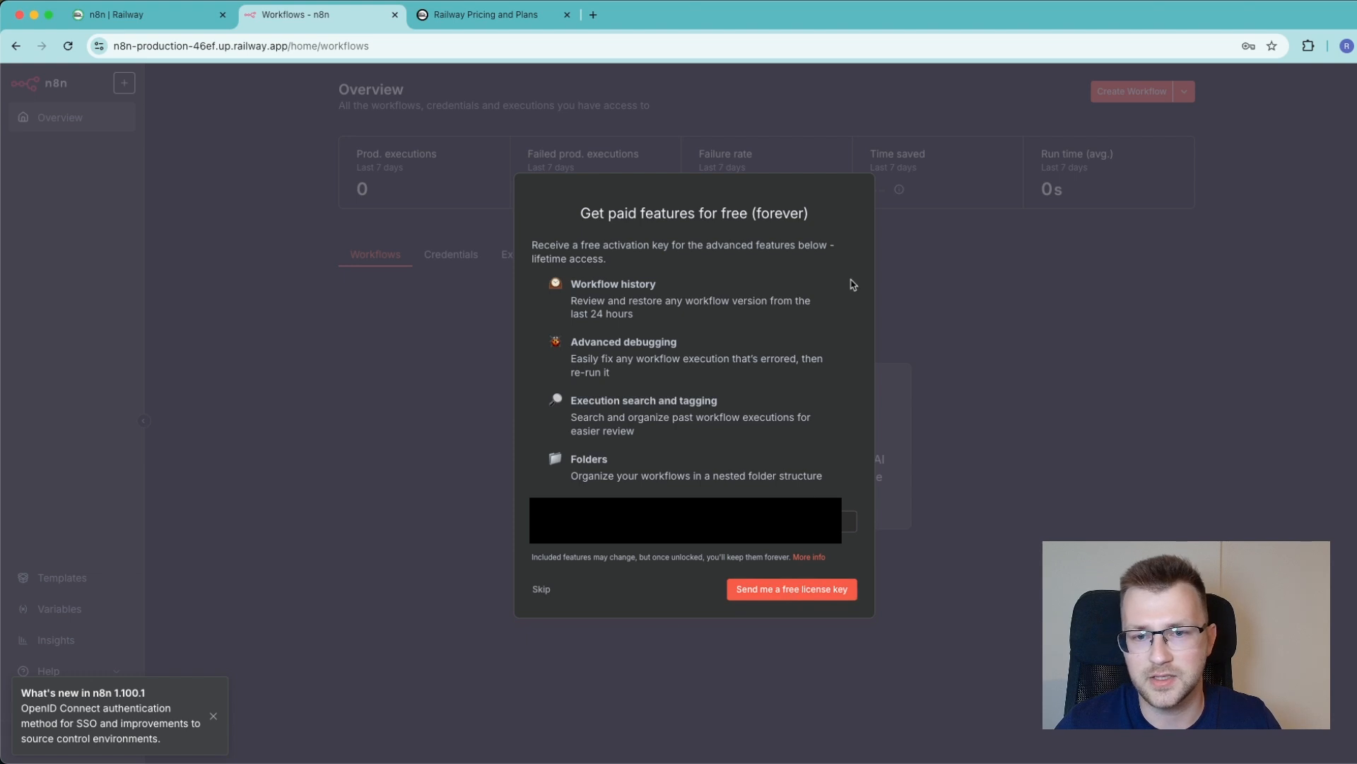
left_click(541, 592)
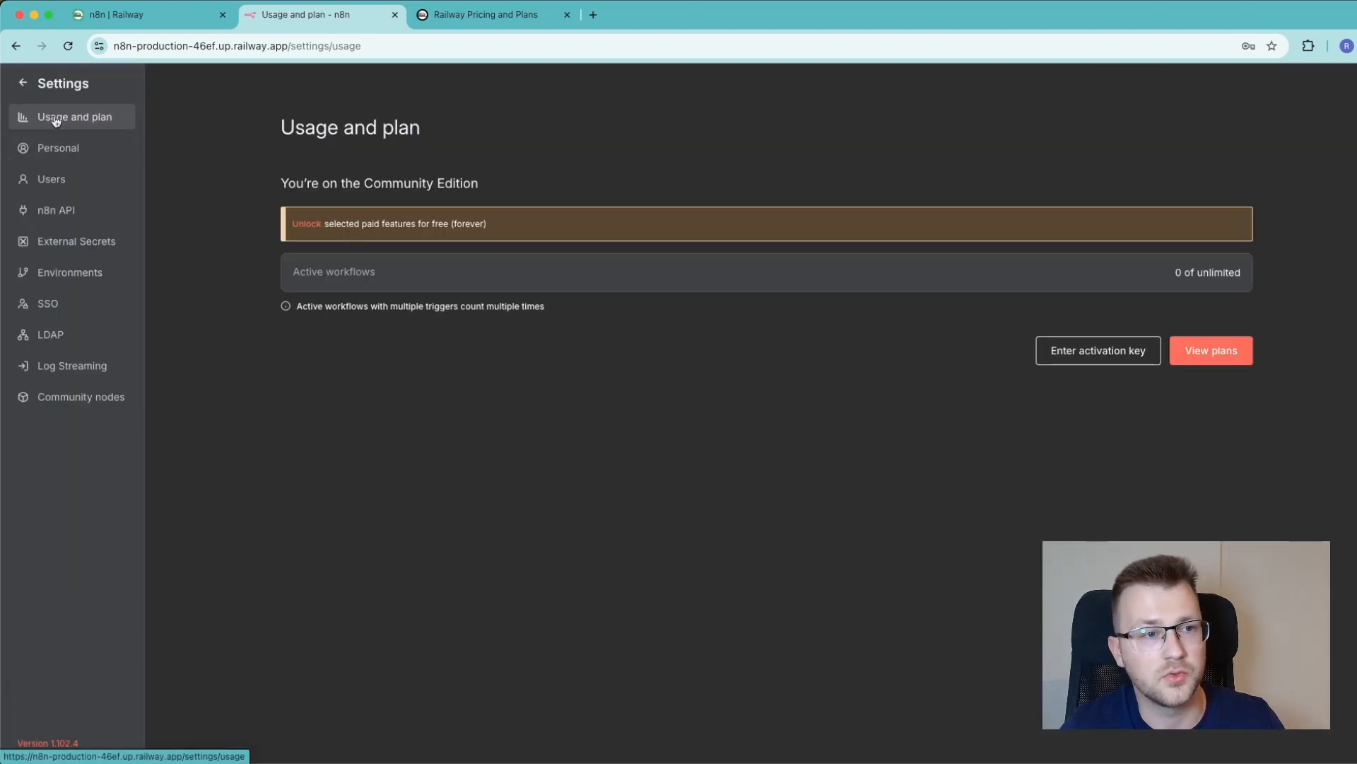
left_click(1086, 361)
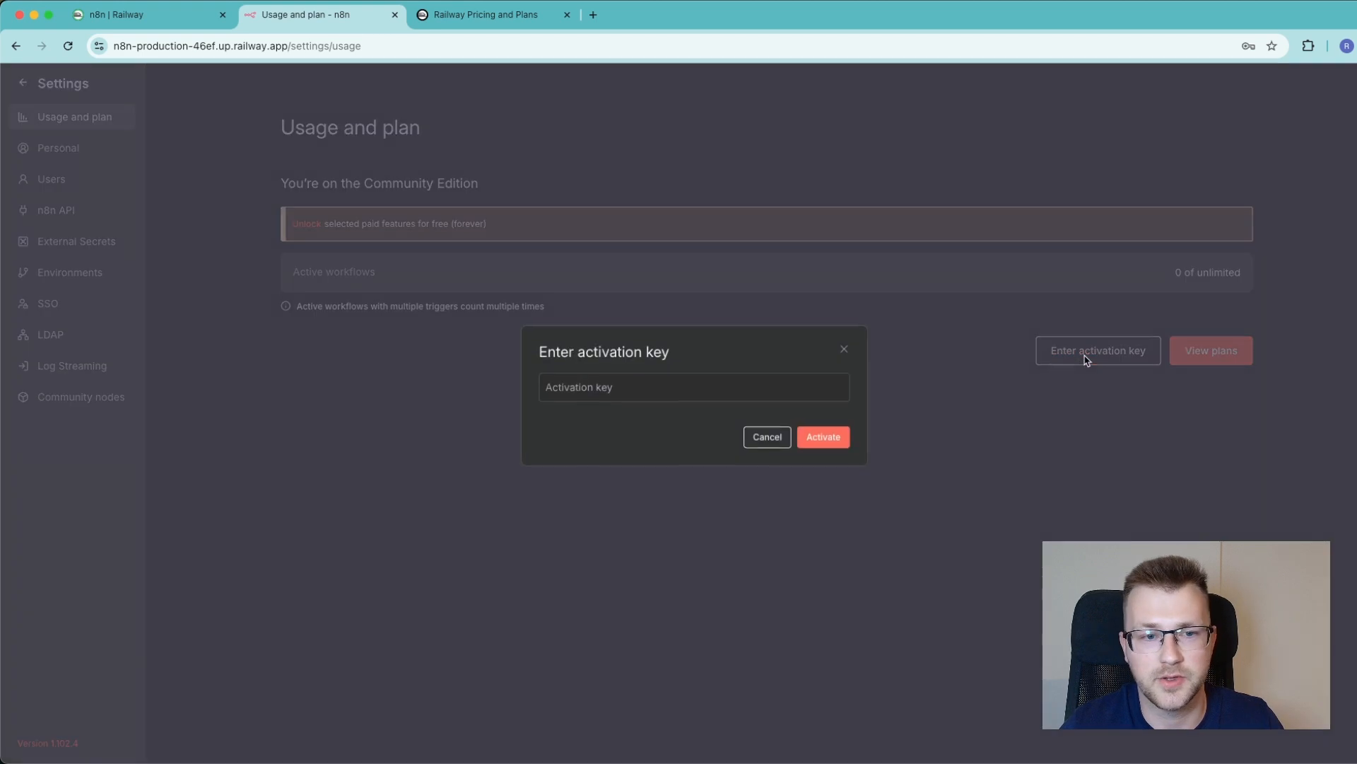
left_click(668, 389)
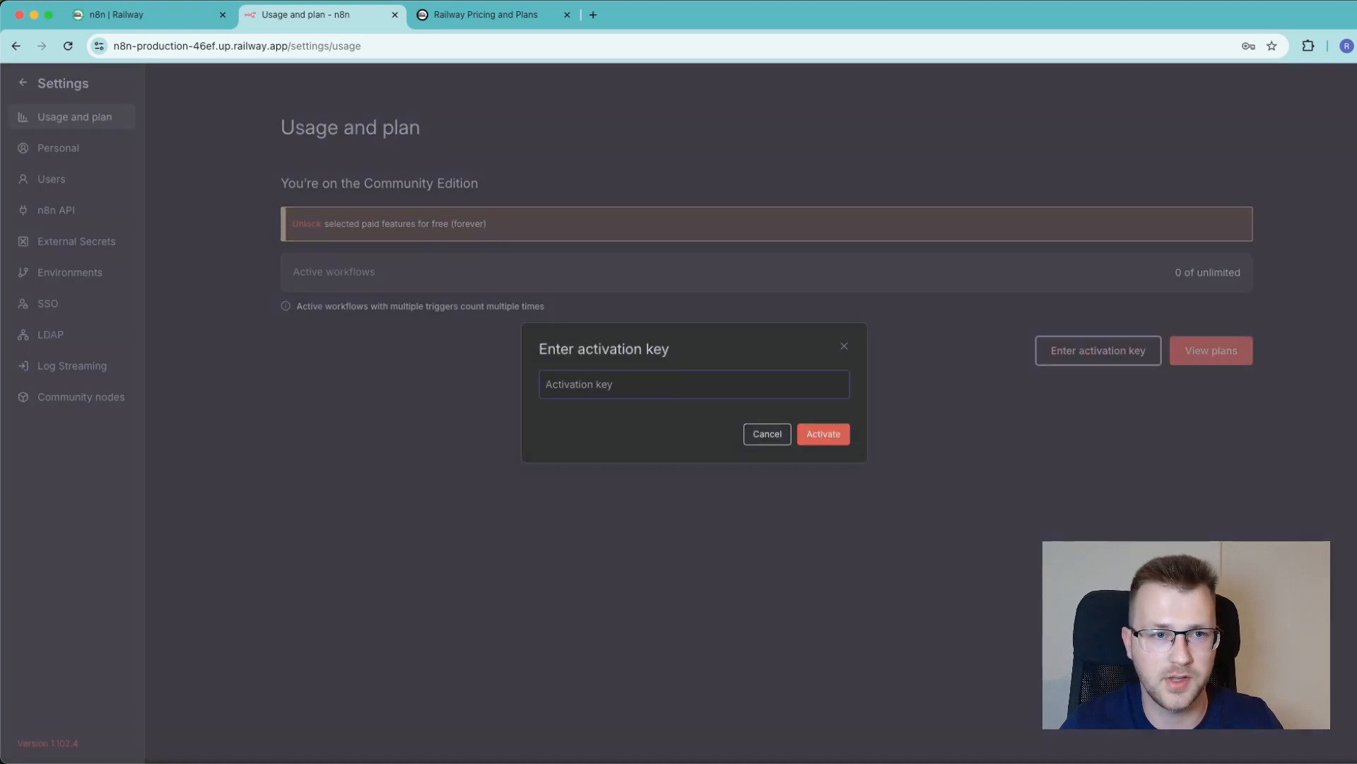
key("Escape")
left_click(22, 84)
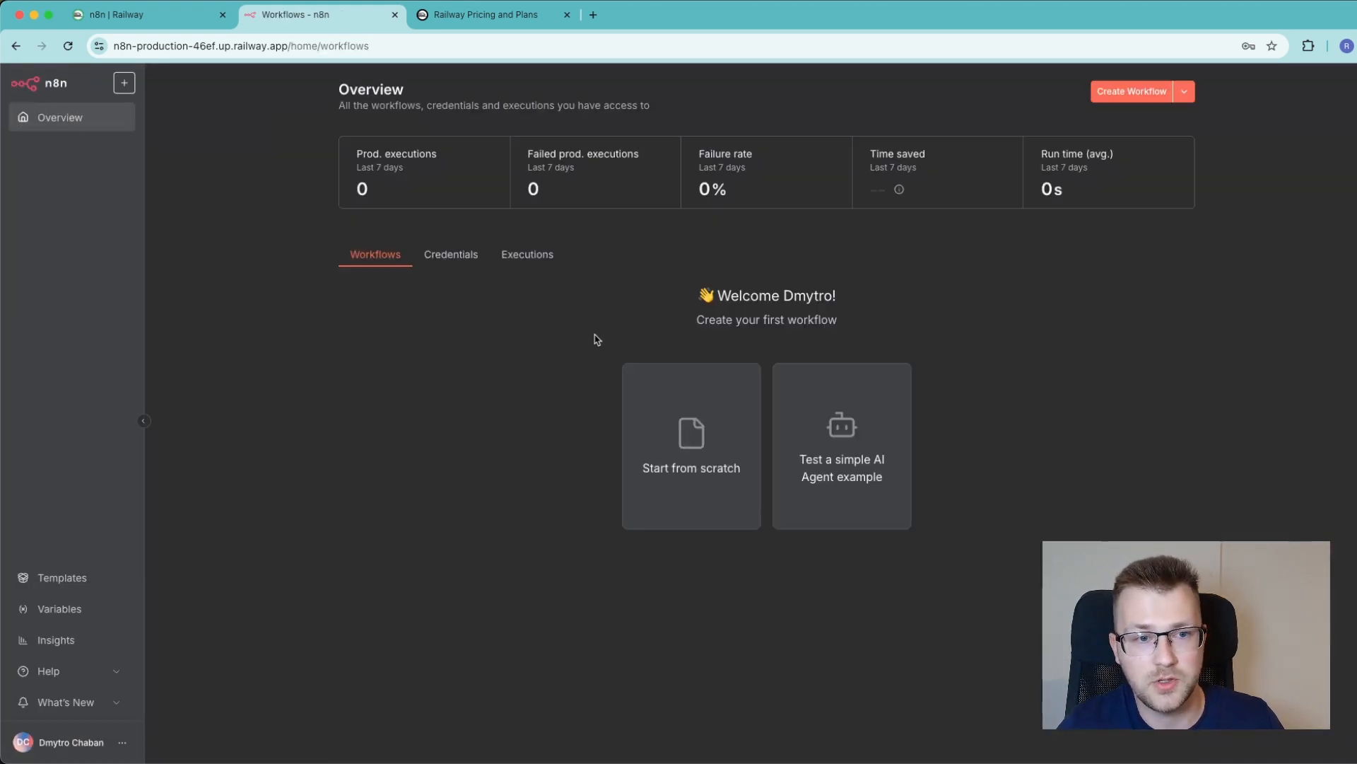
Start a workflow from scratch and add a Webhook trigger as its first step
left_click(689, 460)
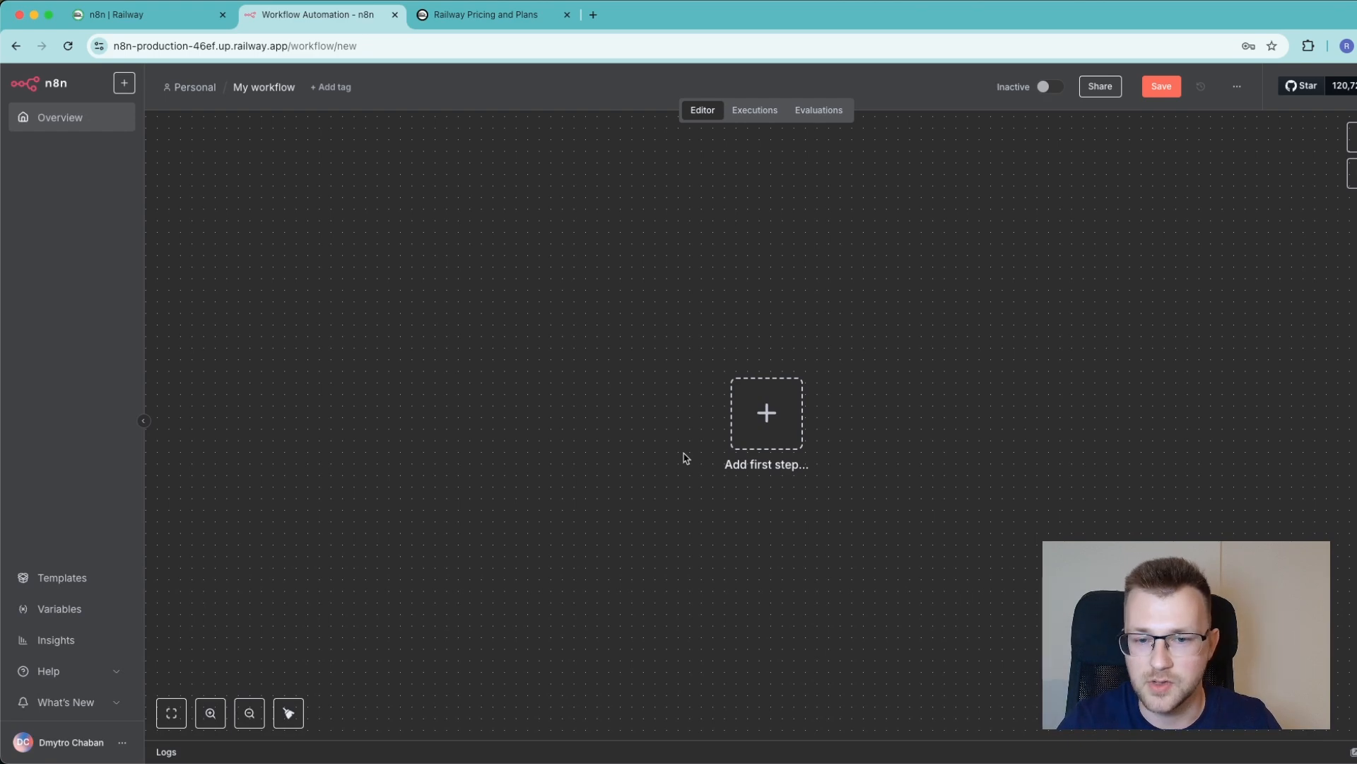
left_click(767, 417)
type("w")
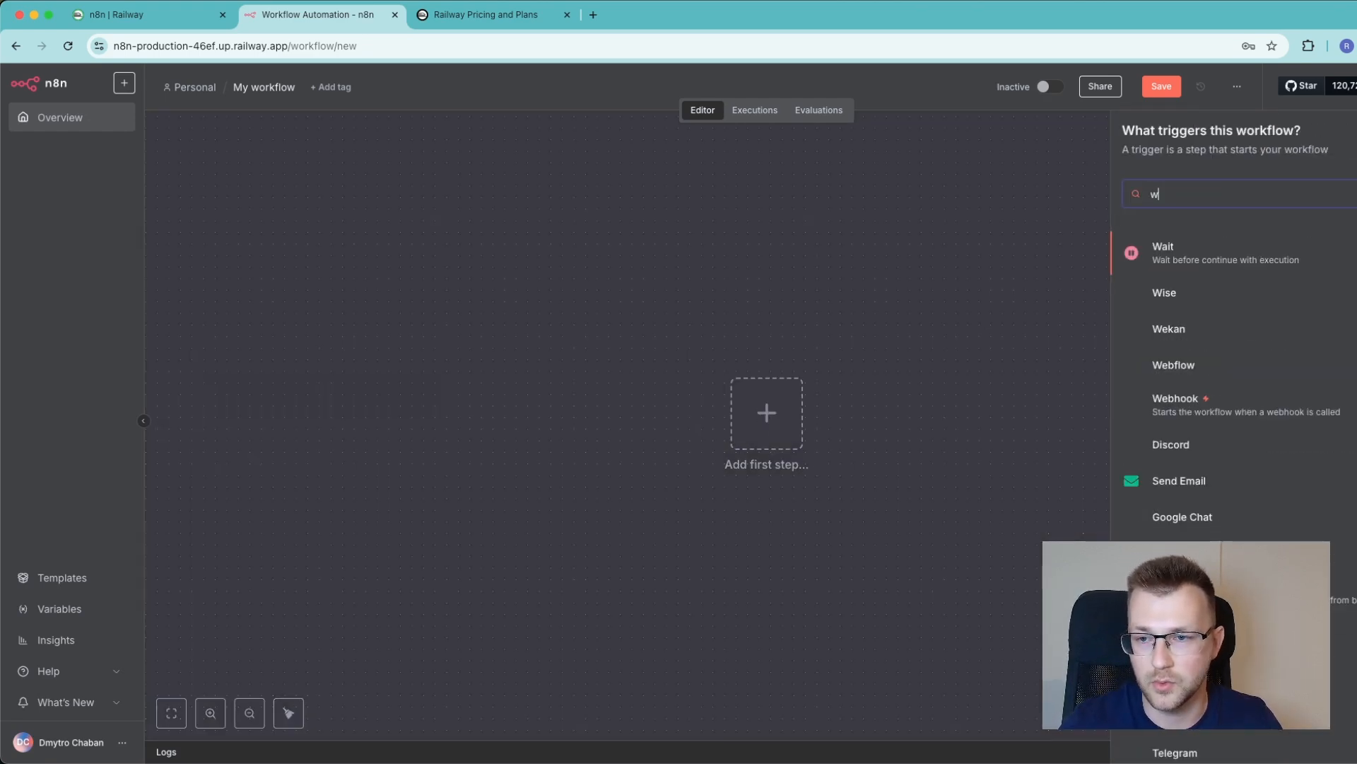
key("Return")
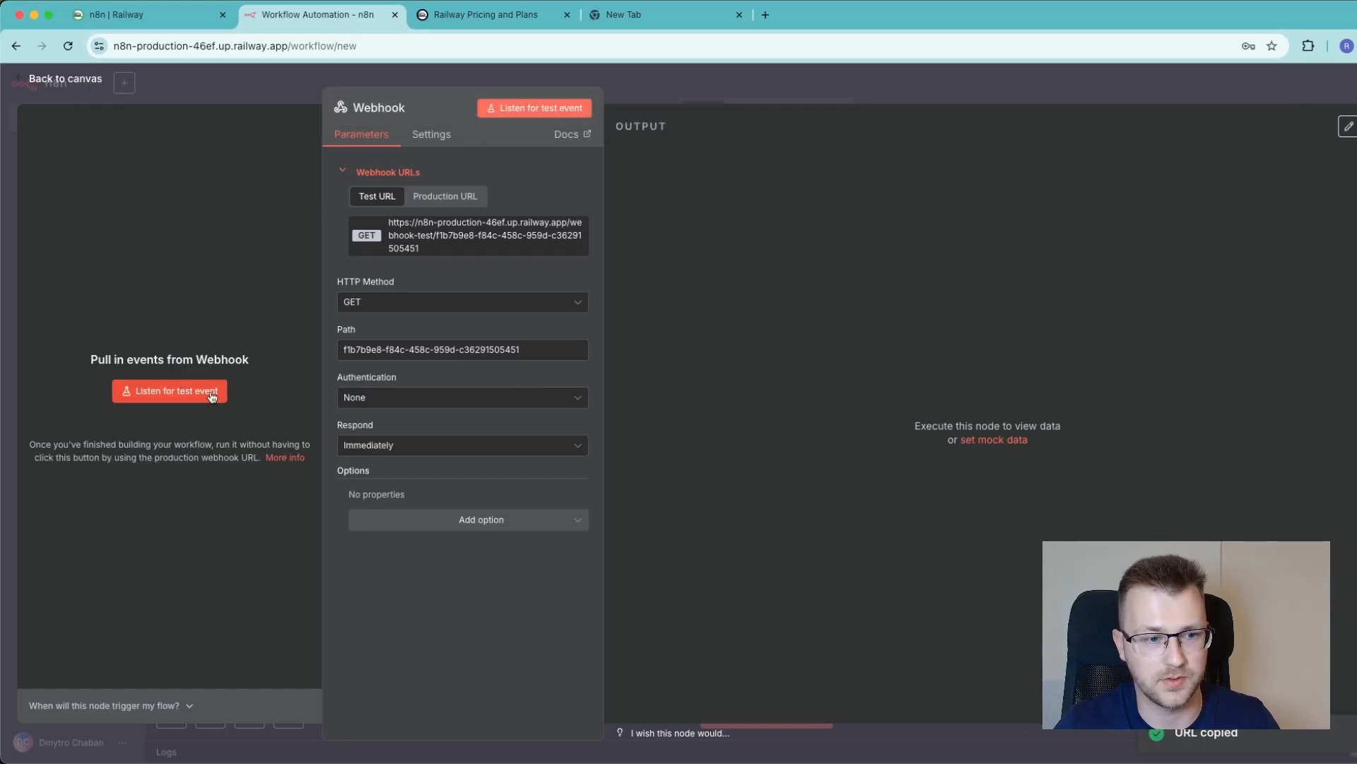
Listen for a test event and call the copied webhook test URL from a new browser tab
left_click(212, 396)
left_click(638, 15)
key("super+v")
key("Return")
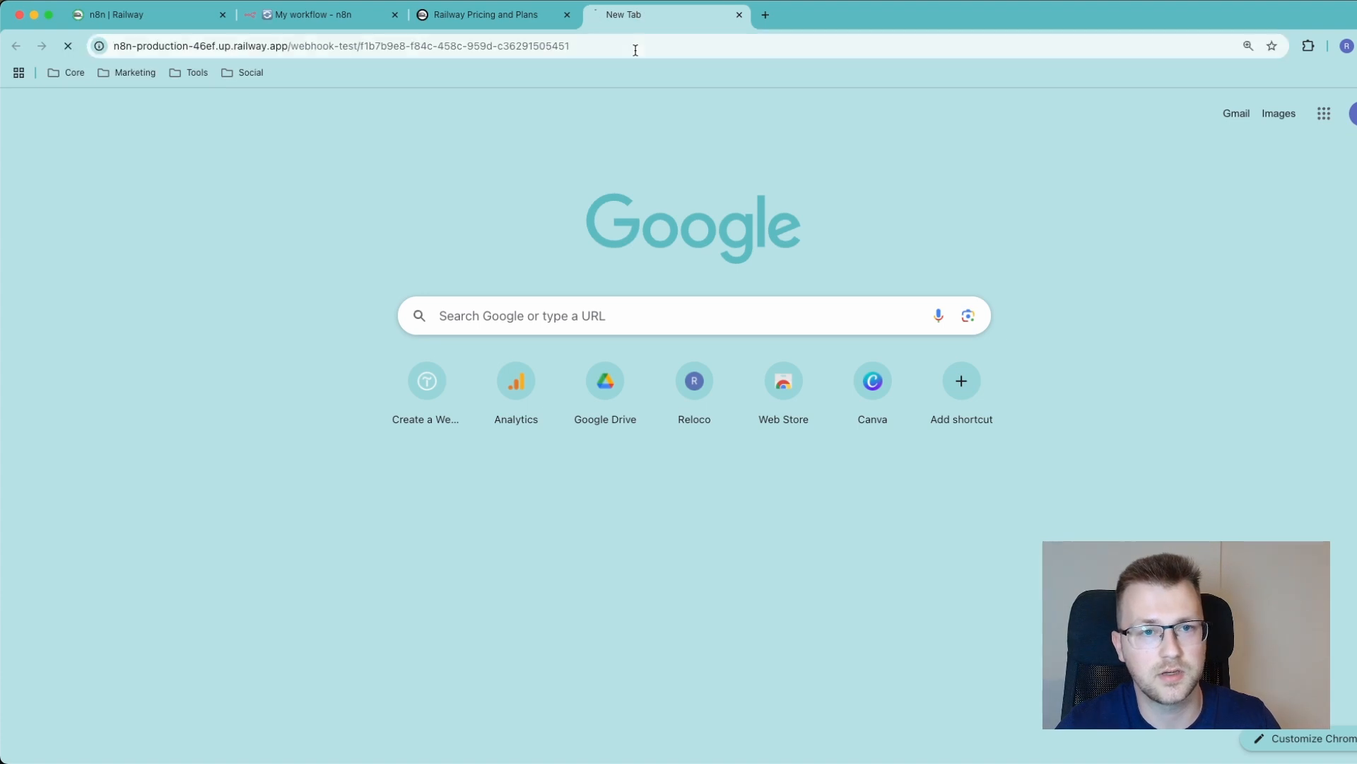
left_click(311, 14)
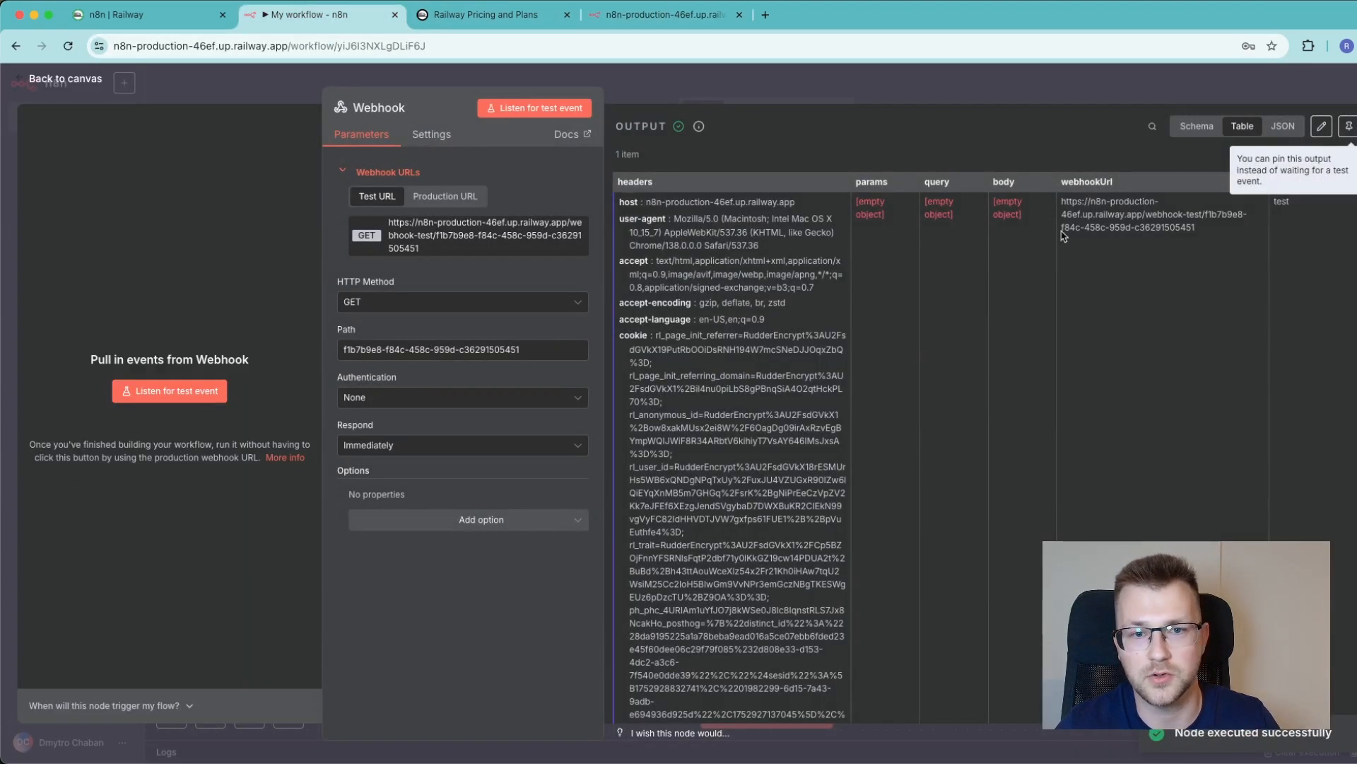
Switch to the webhook test tab and inspect the response returned by the workflow
left_click(650, 16)
left_click_drag(39, 90, 226, 94)
left_click(225, 94)
left_click(120, 46)
left_click(167, 46)
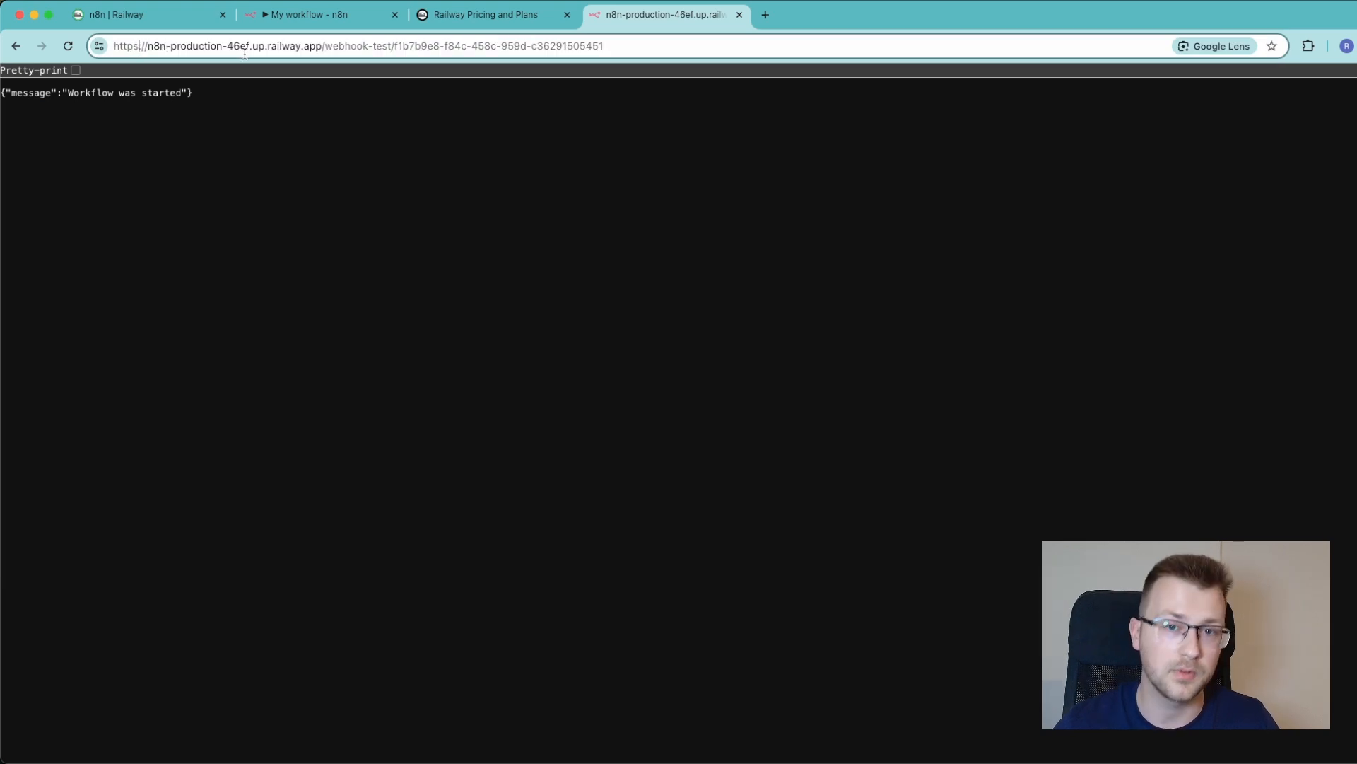
Close the response tab, delete the Webhook node from the canvas, and leave the workflow tab without saving
key("super+w")
left_click(156, 14)
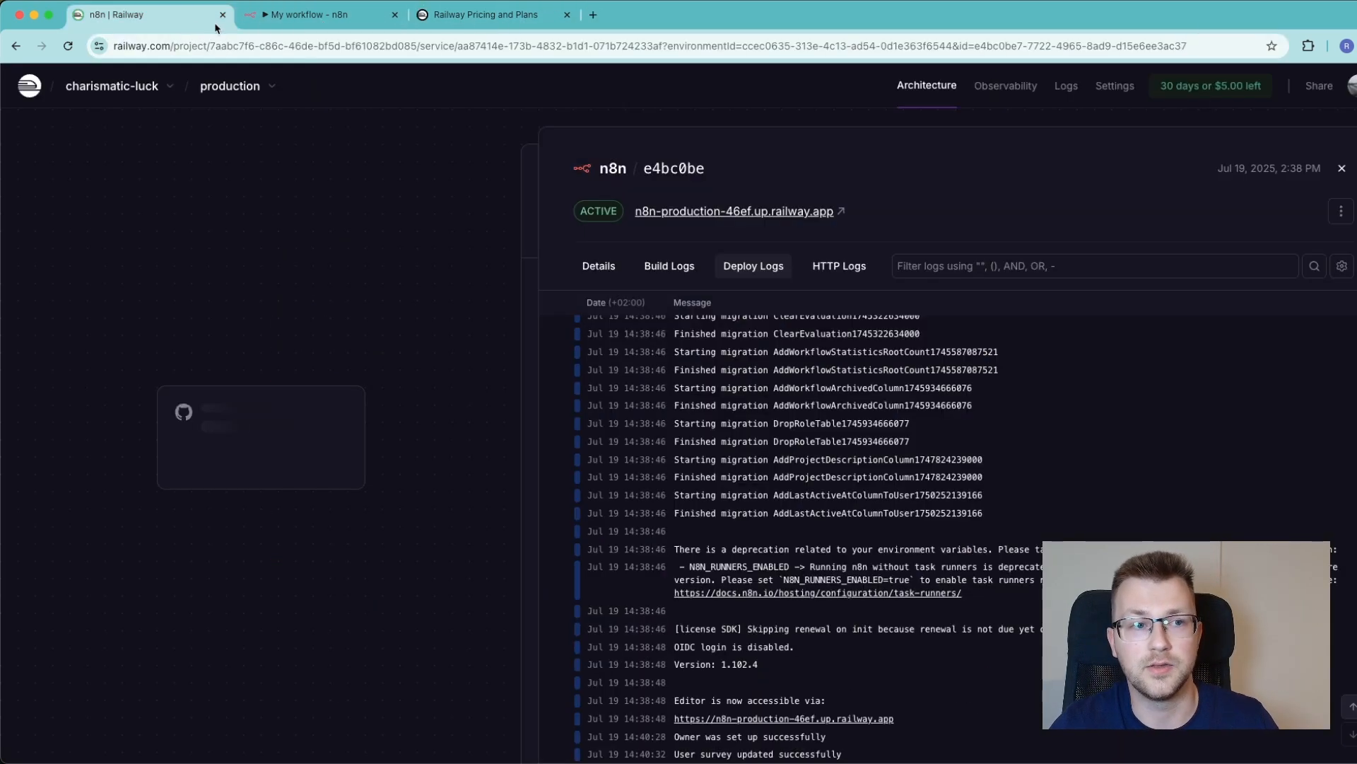
left_click(312, 14)
key("Escape")
key("Delete")
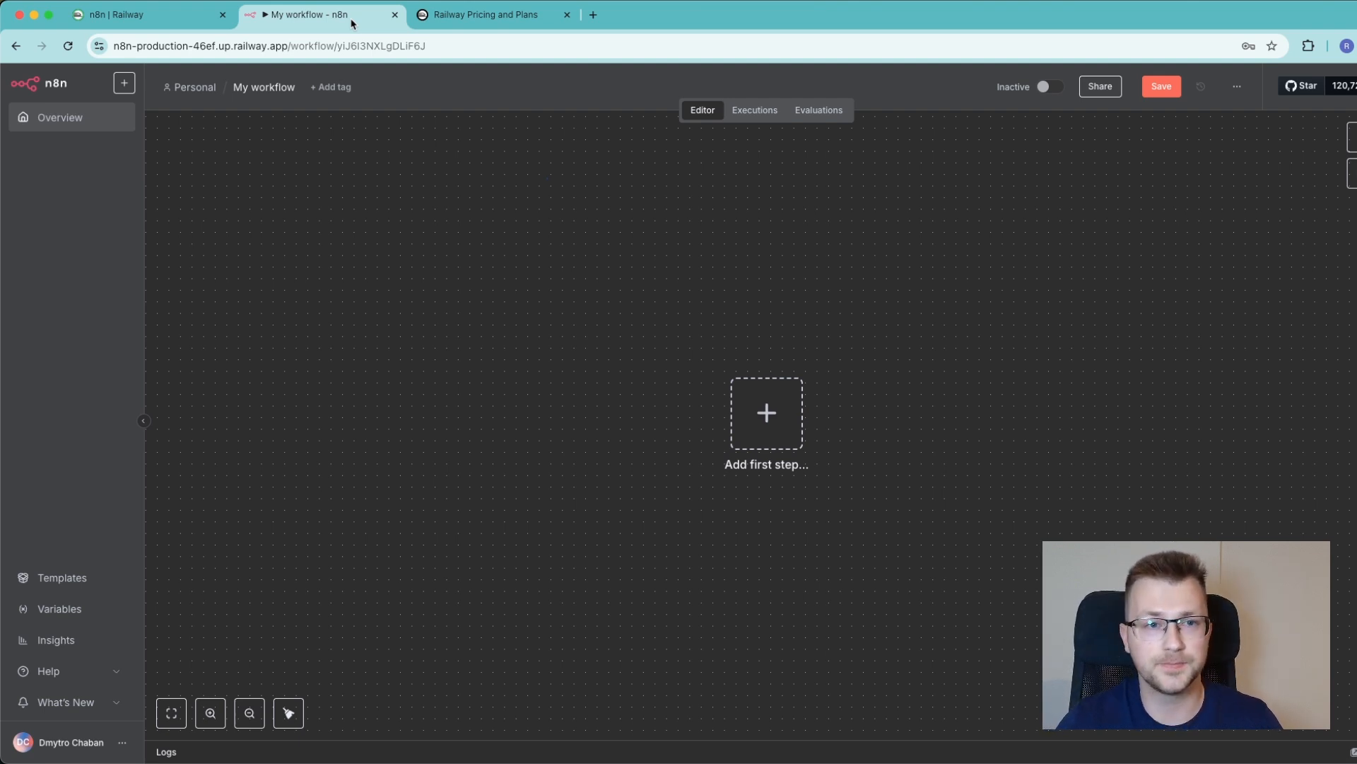
key("super+w")
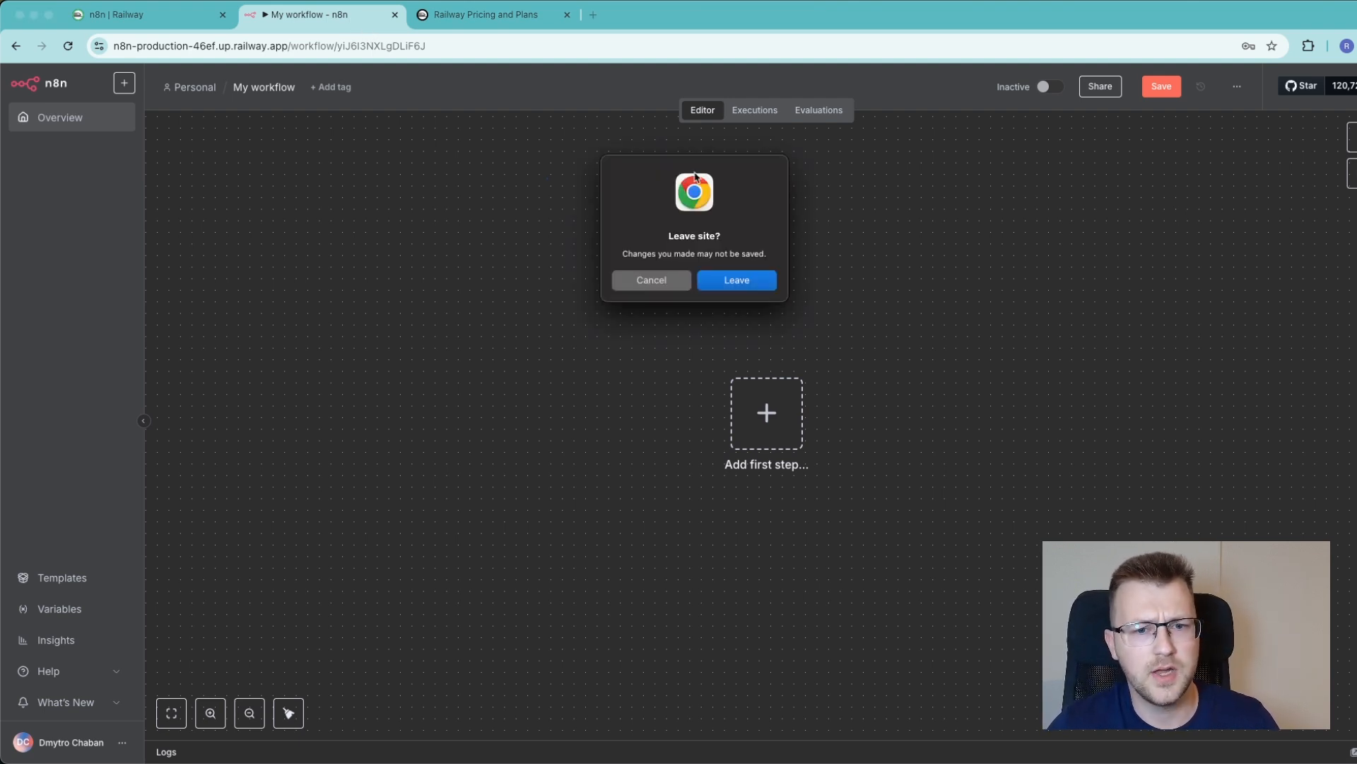
left_click(760, 273)
Review the memory, CPU, volume and egress prices and the monthly plans on the Railway pricing page
scroll(417, 147, "down", 6)
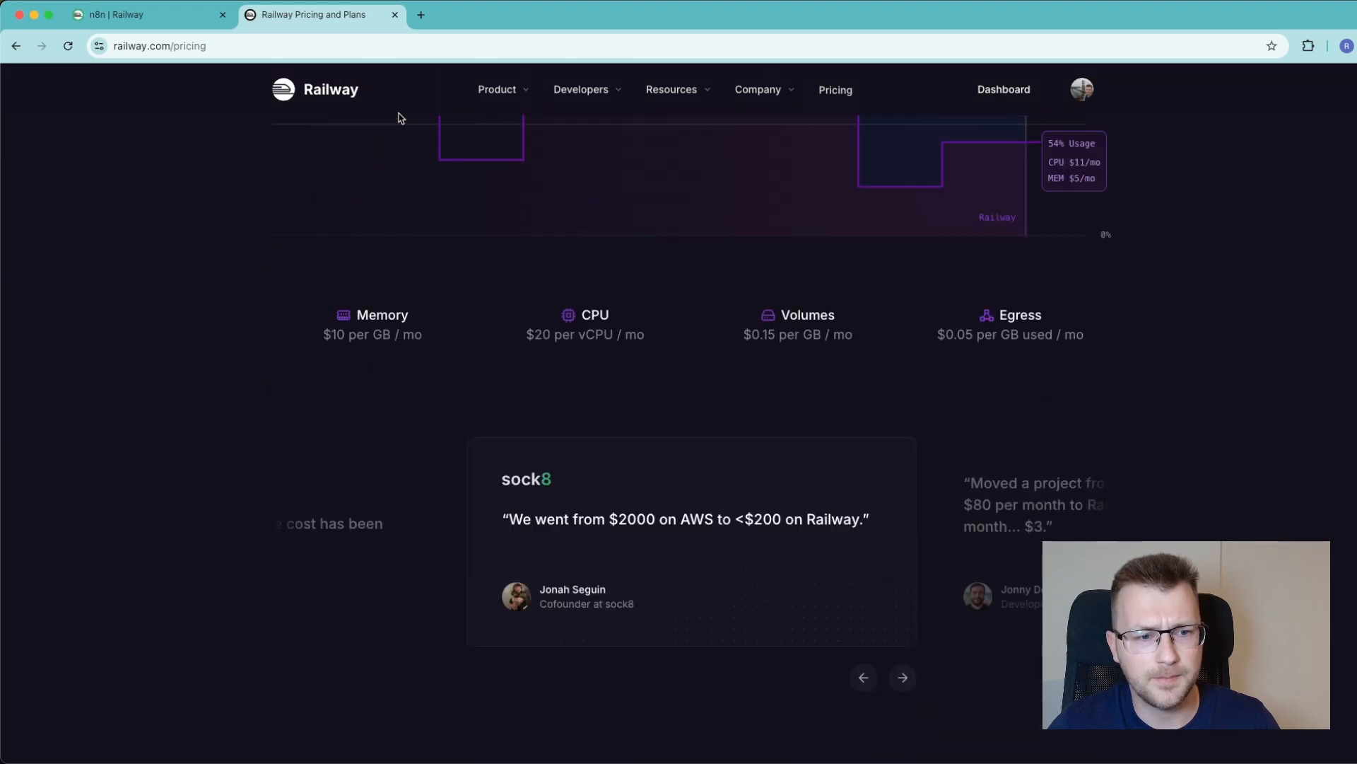
left_click_drag(323, 275, 429, 275)
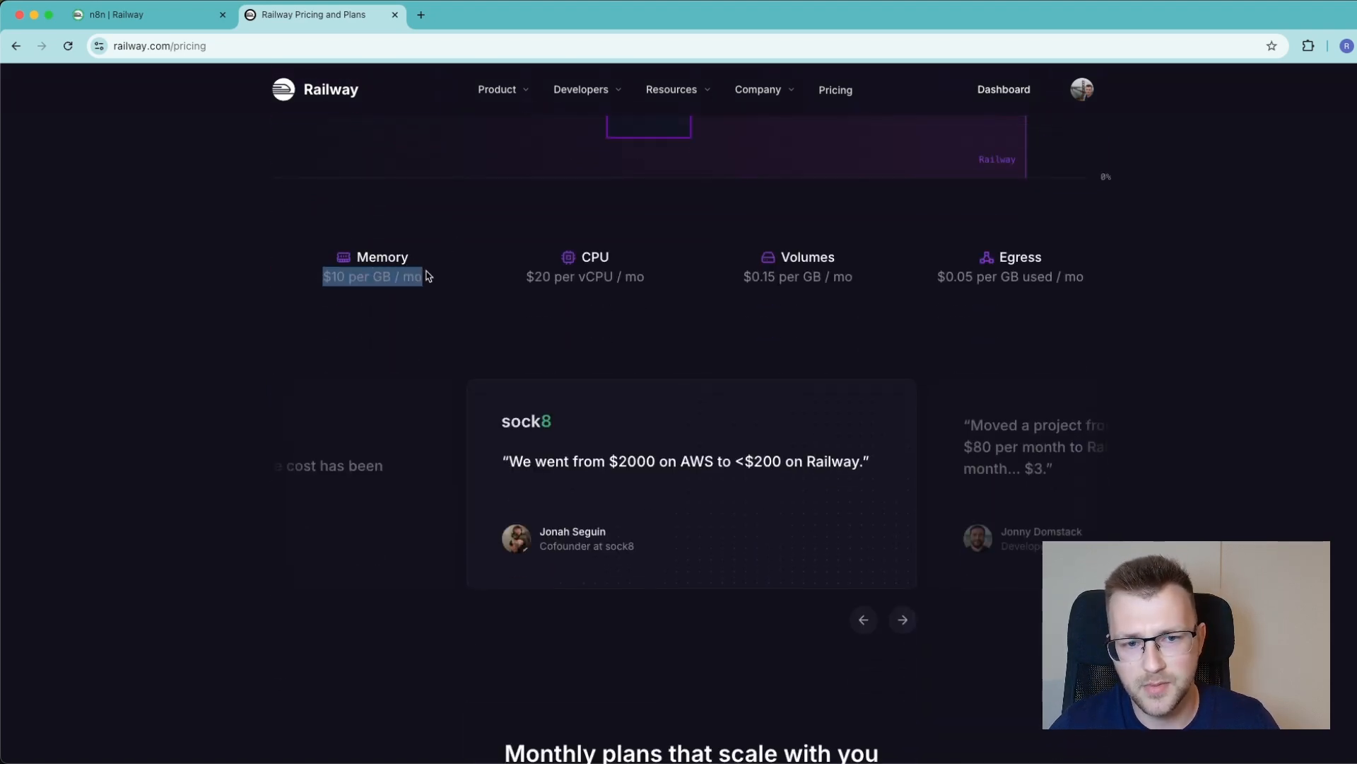
left_click(613, 268)
left_click_drag(529, 276, 644, 276)
left_click(792, 261)
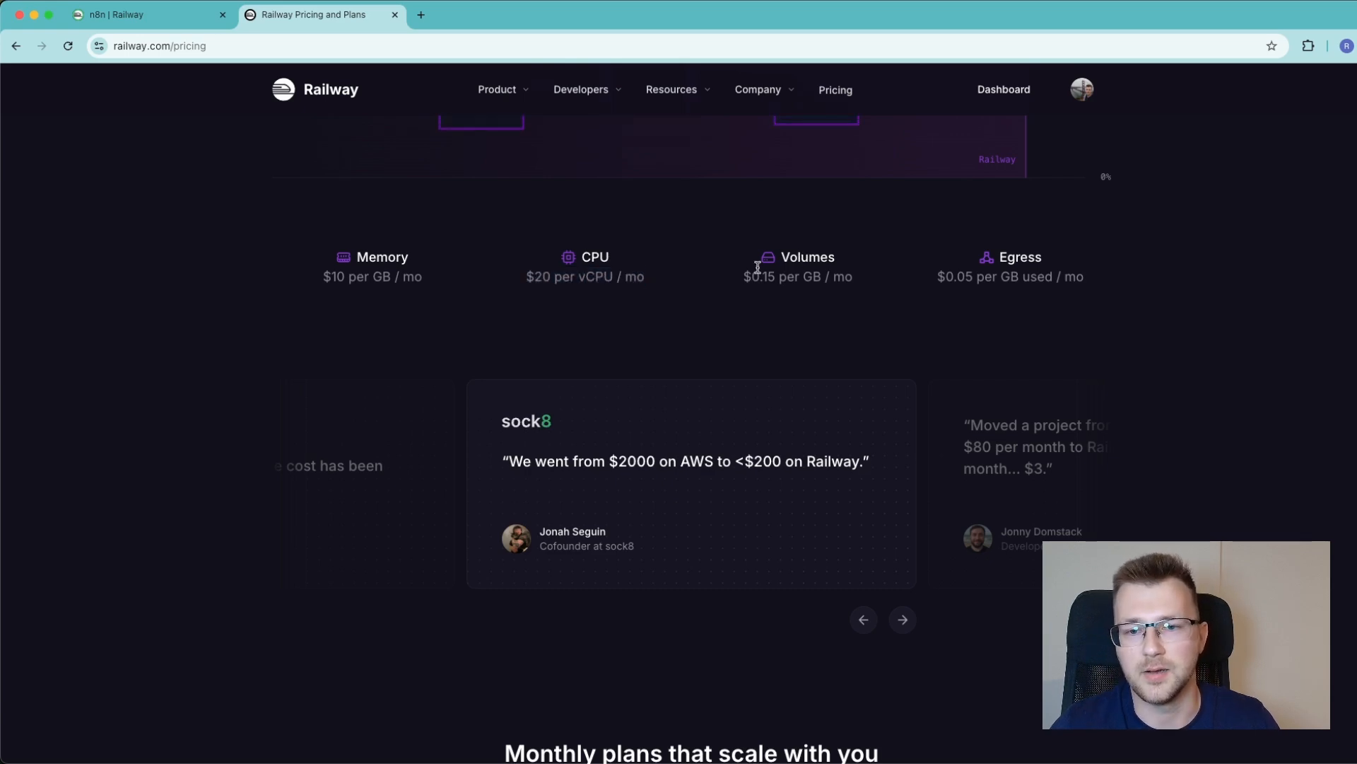
left_click_drag(744, 276, 852, 277)
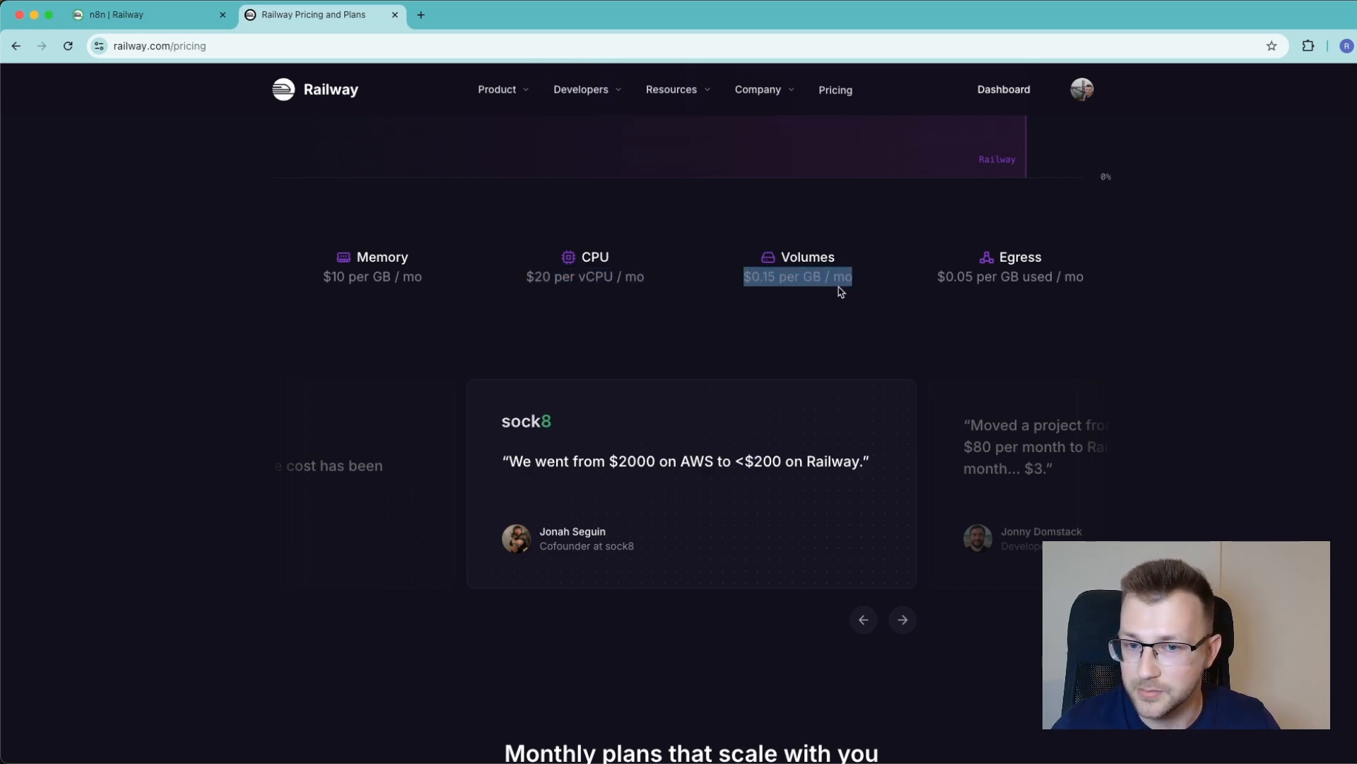
scroll(839, 278, "down", 1)
left_click(876, 263)
left_click_drag(937, 252, 1112, 267)
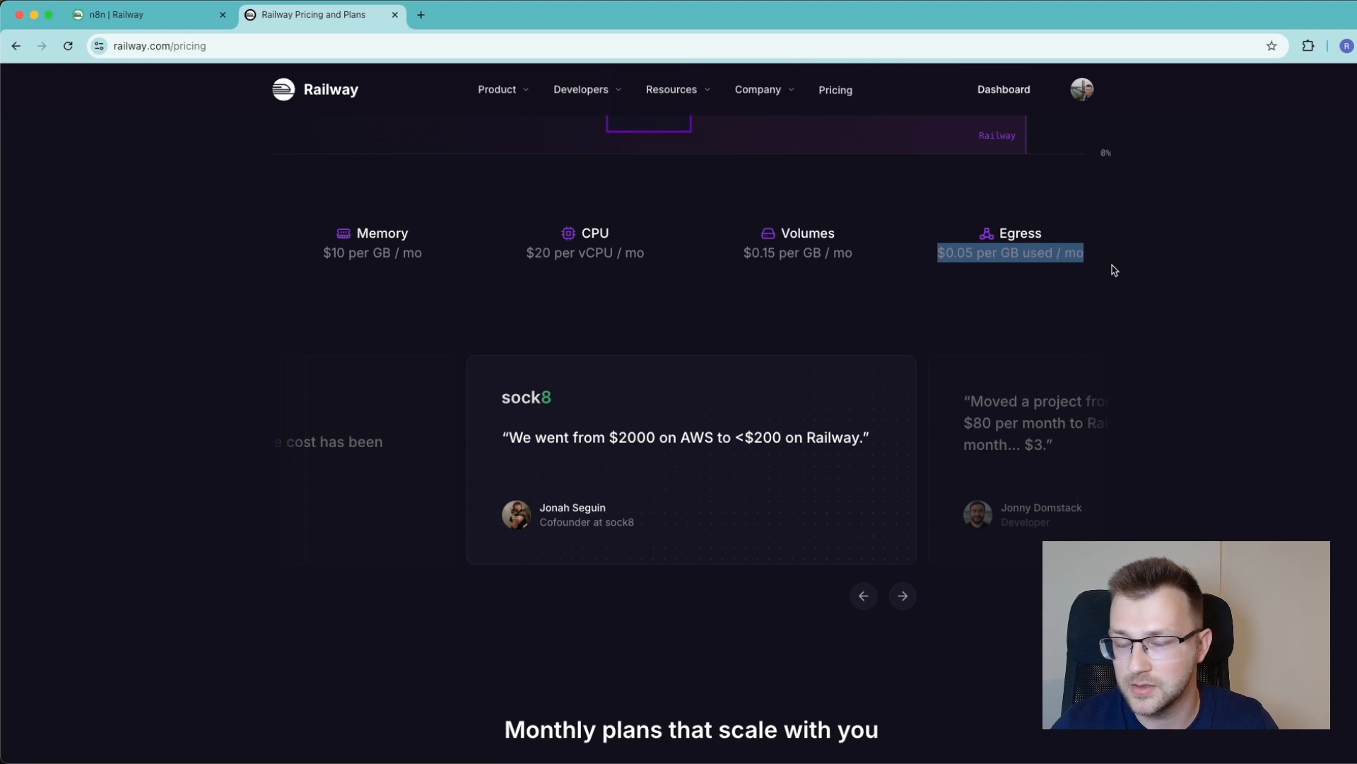
left_click(1041, 256)
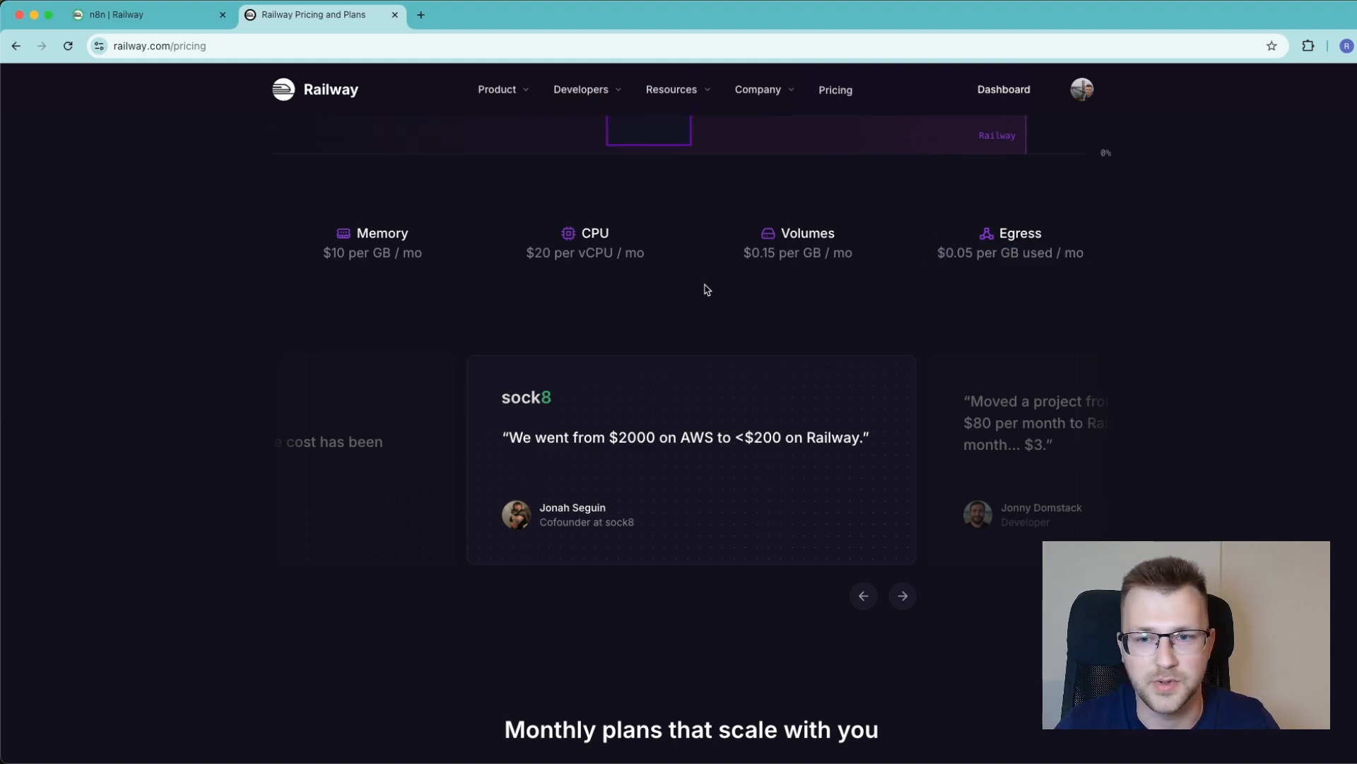
scroll(703, 287, "down", 1)
scroll(665, 263, "down", 10)
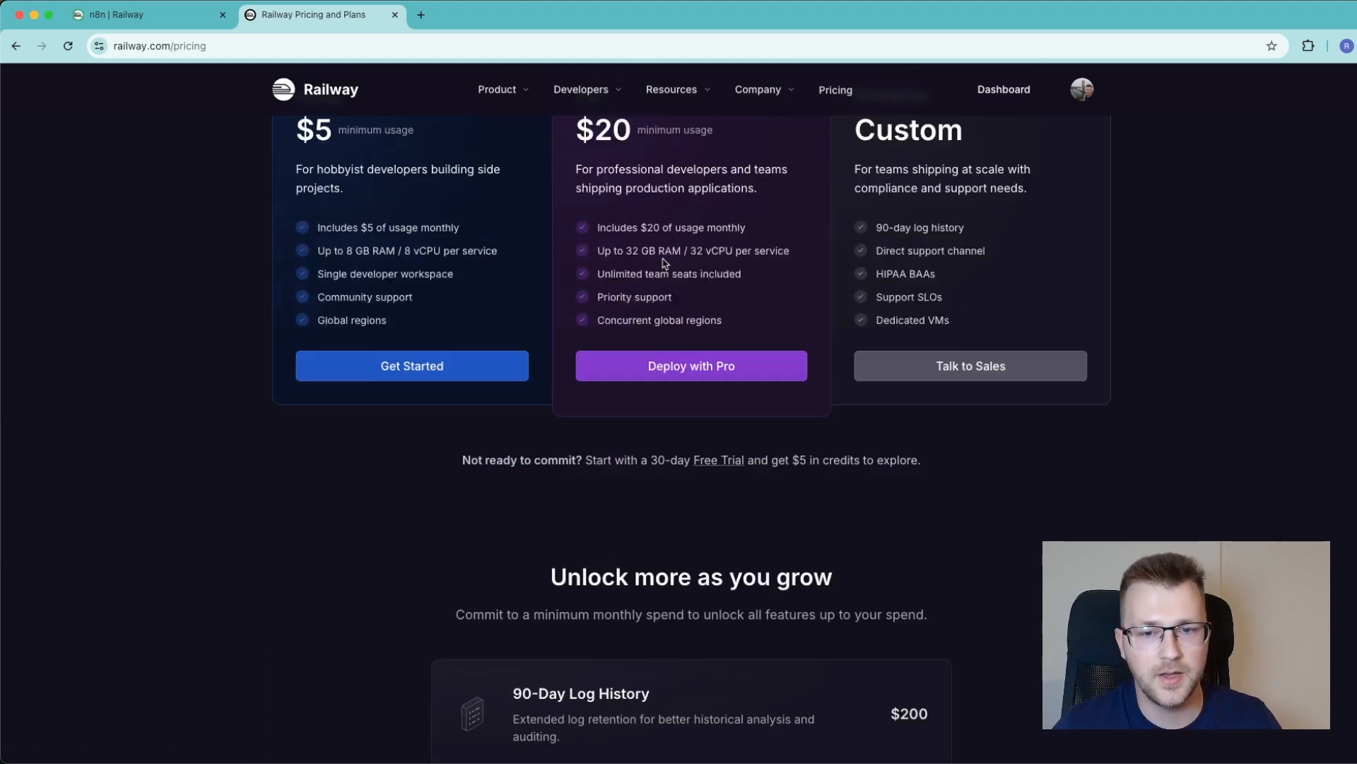
Open the Railway project's Usage settings and examine the current and estimated usage costs
left_click(149, 24)
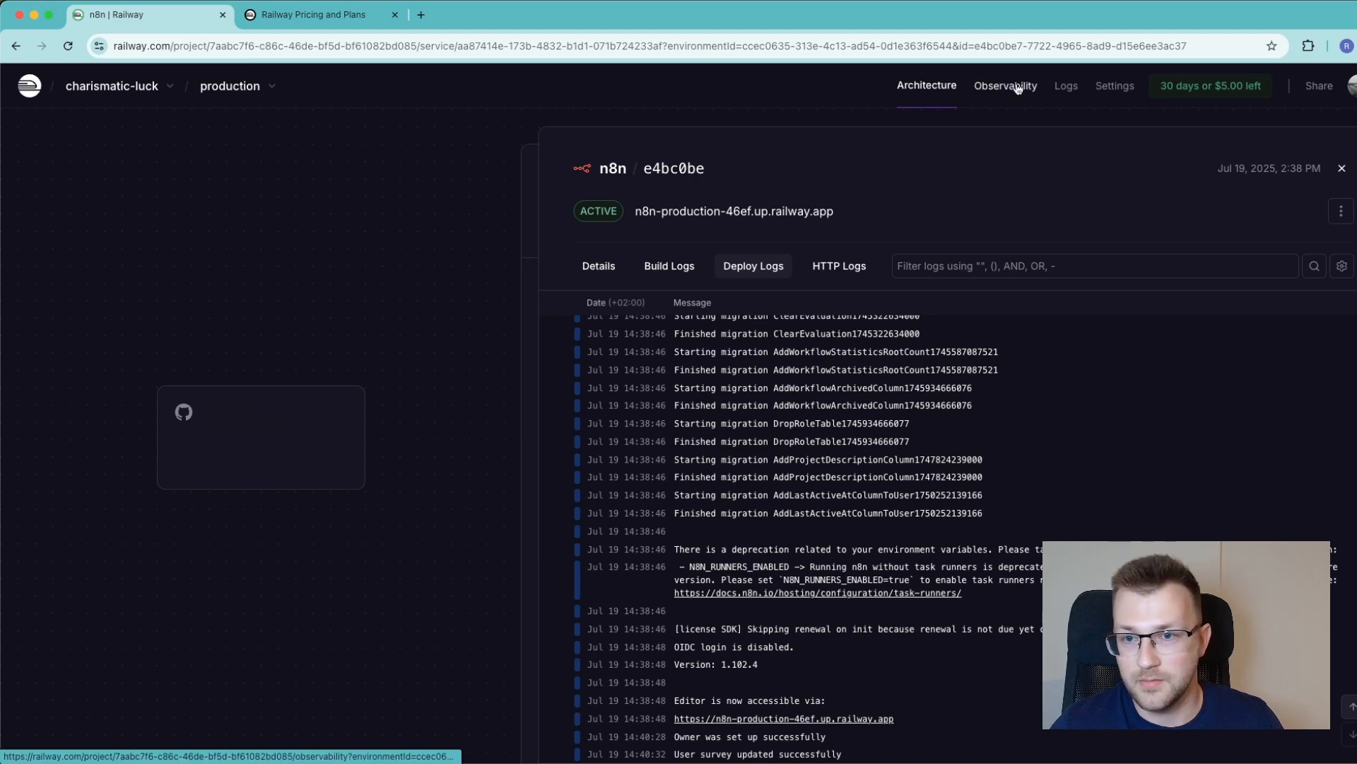
left_click(1115, 85)
left_click(134, 286)
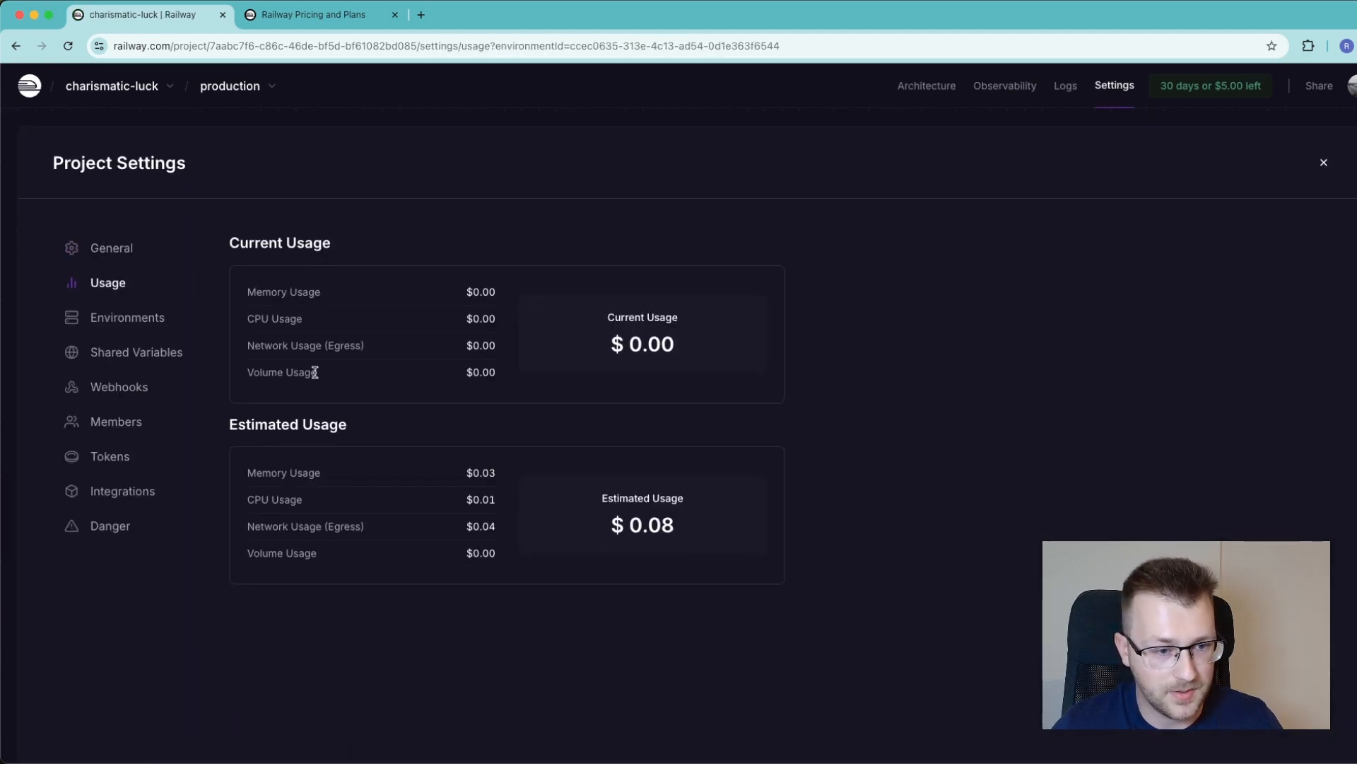
left_click_drag(250, 482, 385, 476)
left_click(468, 473)
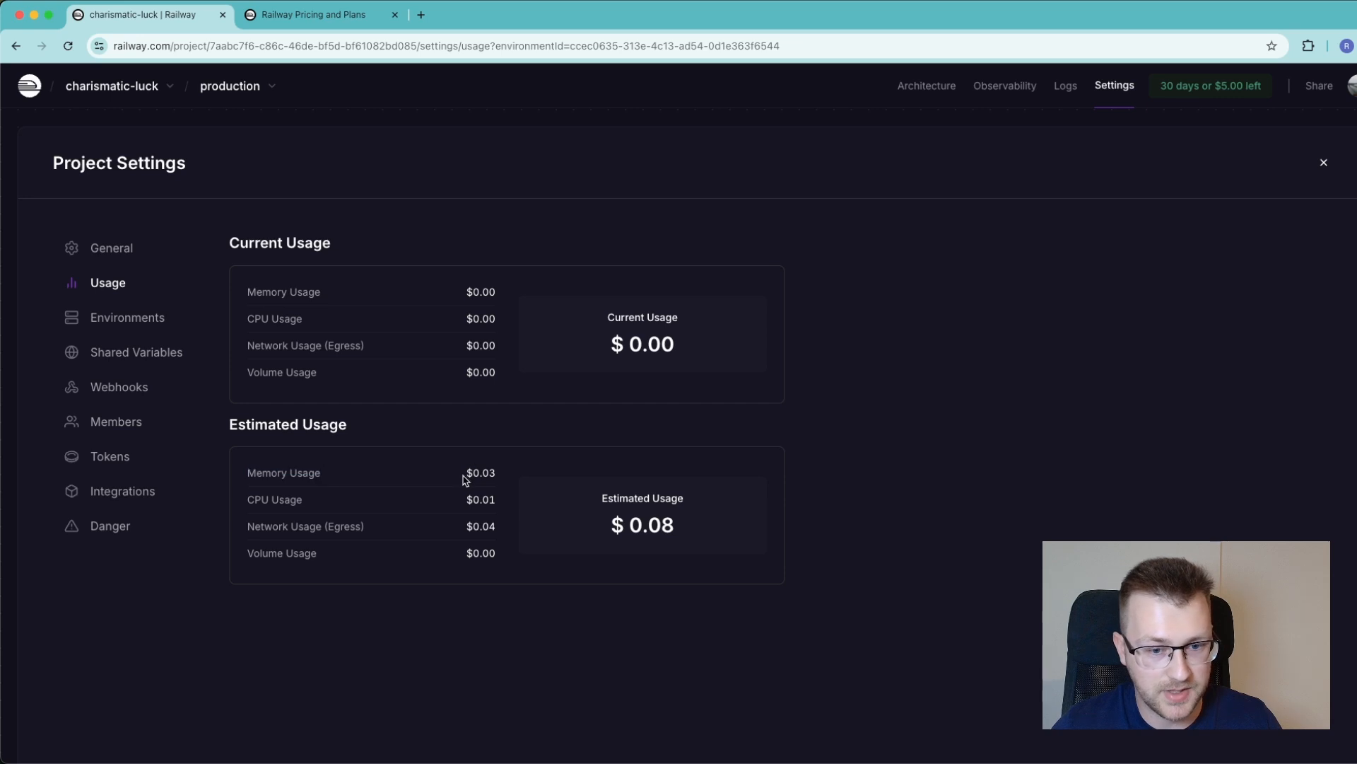